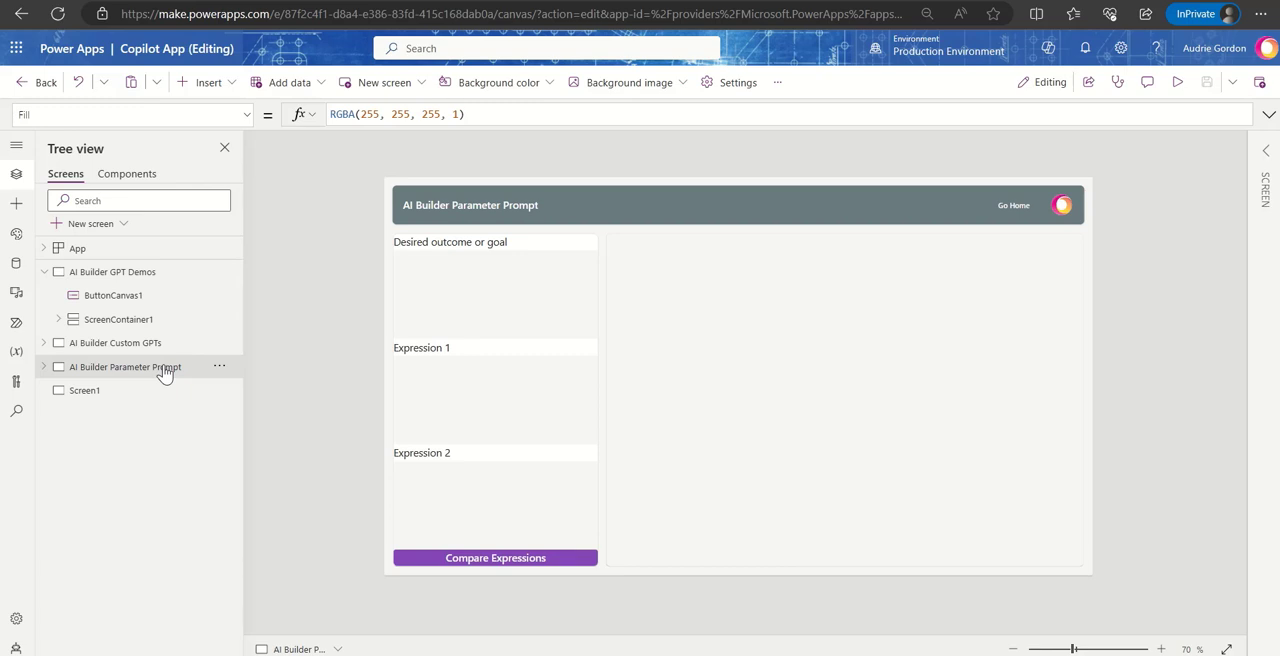
- Insert a modern Copilot (preview) control on Screen1 and connect it to the Accounts data source
left_click(155, 395)
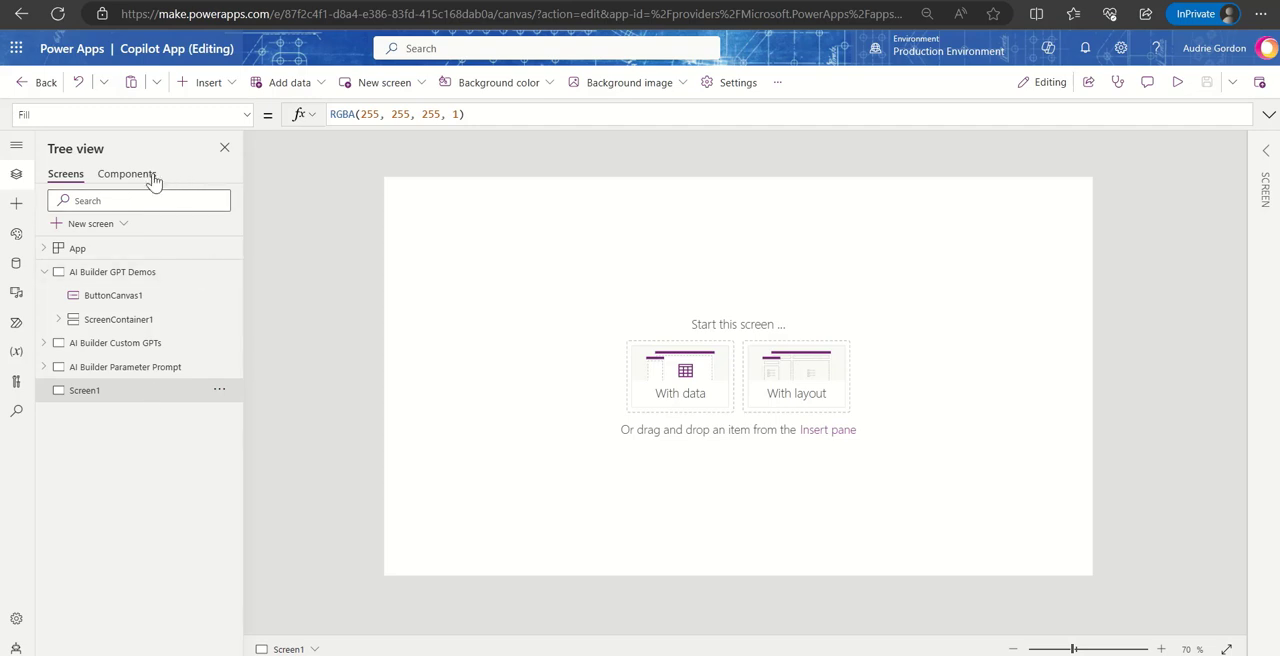
left_click(222, 86)
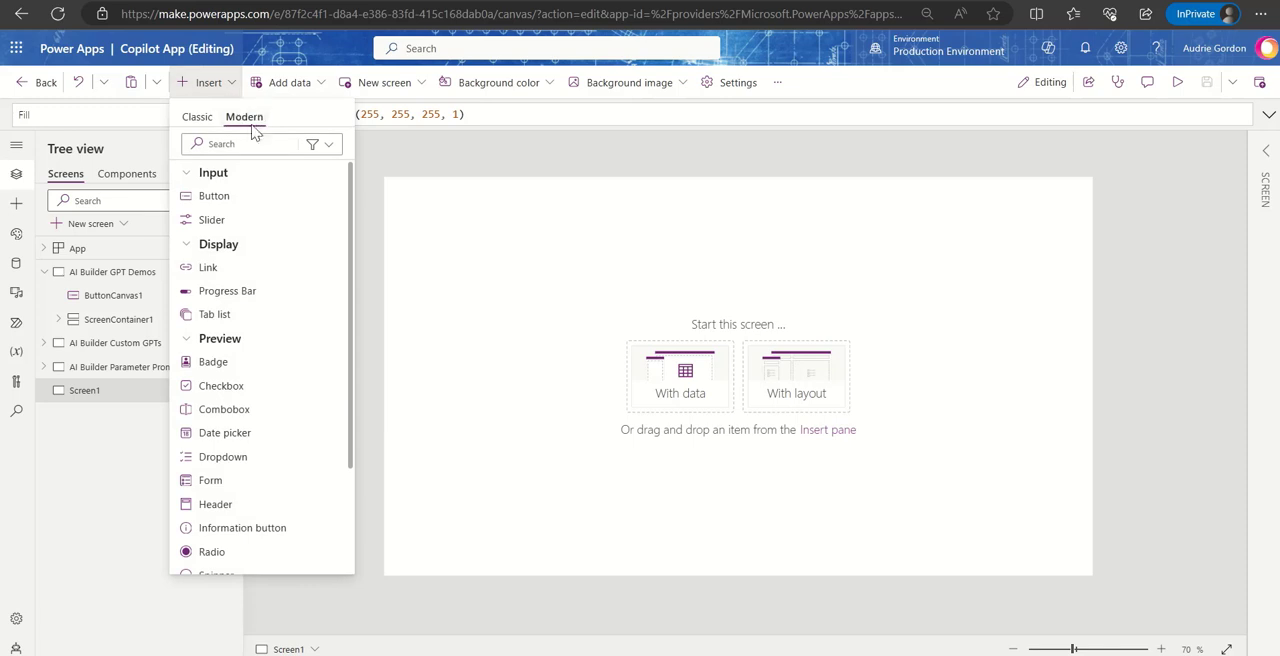
scroll(278, 420, "down", 3)
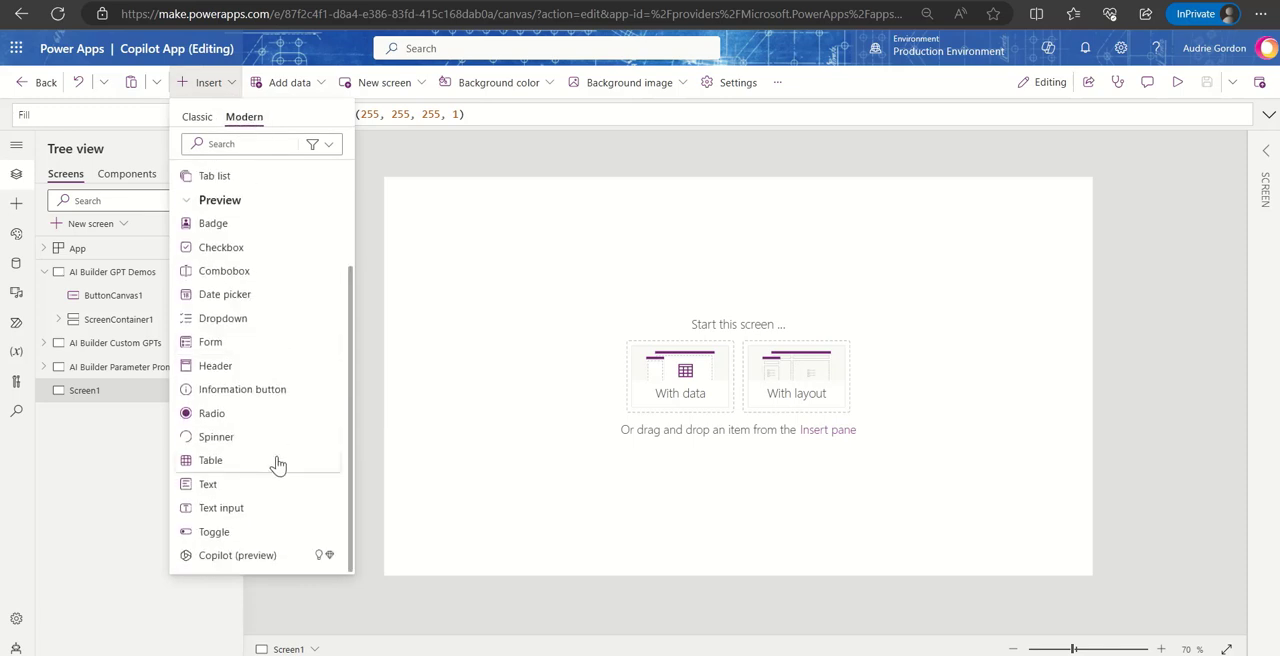
left_click(262, 556)
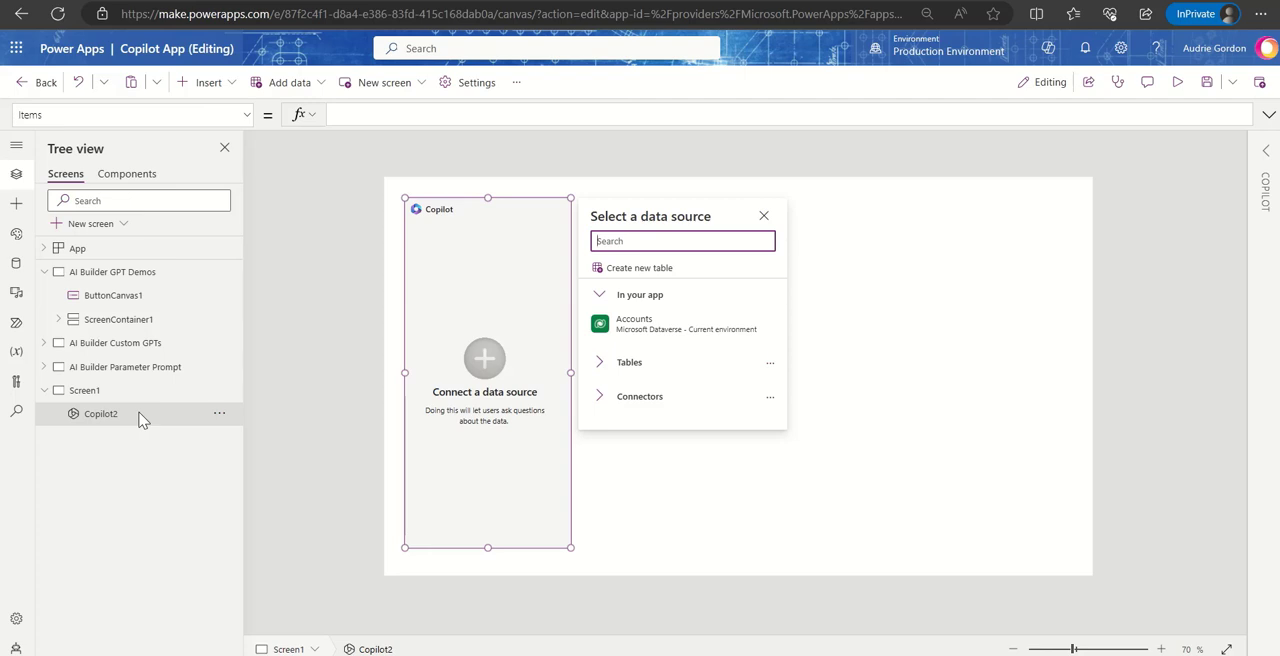
mouse_move(668, 328)
left_click(617, 333)
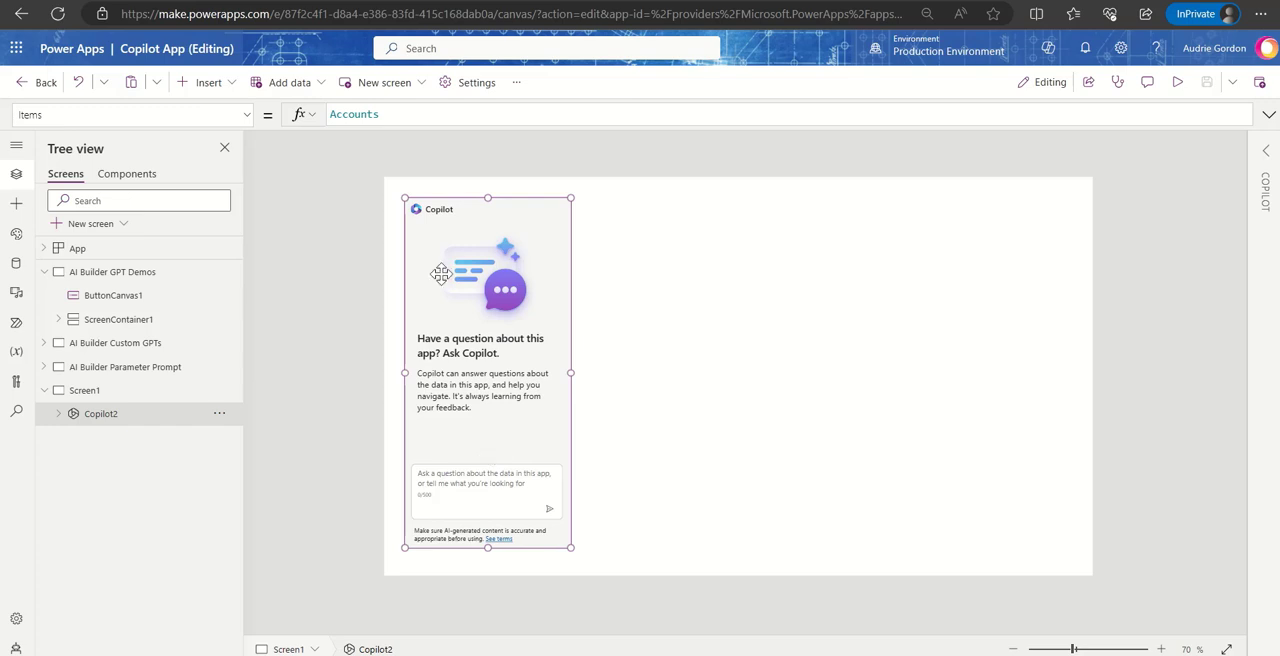
- Set the view of the Copilot control on Screen1 to Active Contractors
left_click(148, 392)
left_click(150, 416)
left_click(670, 490)
left_click(497, 487)
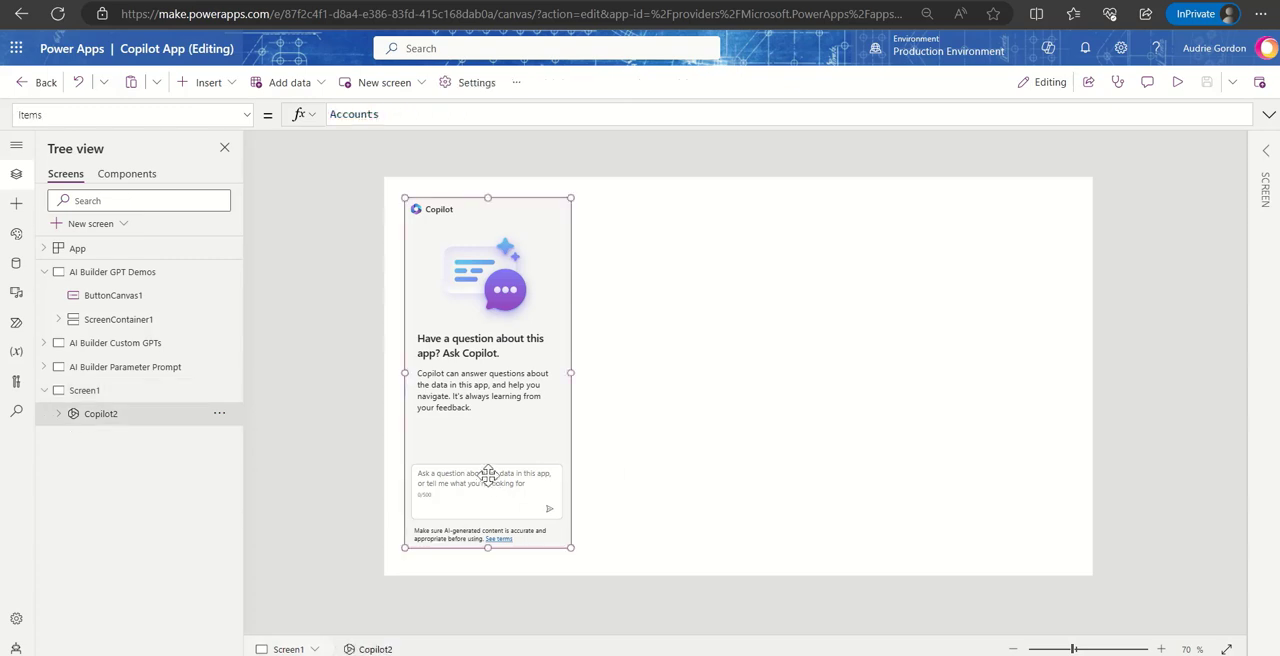
left_click(1266, 160)
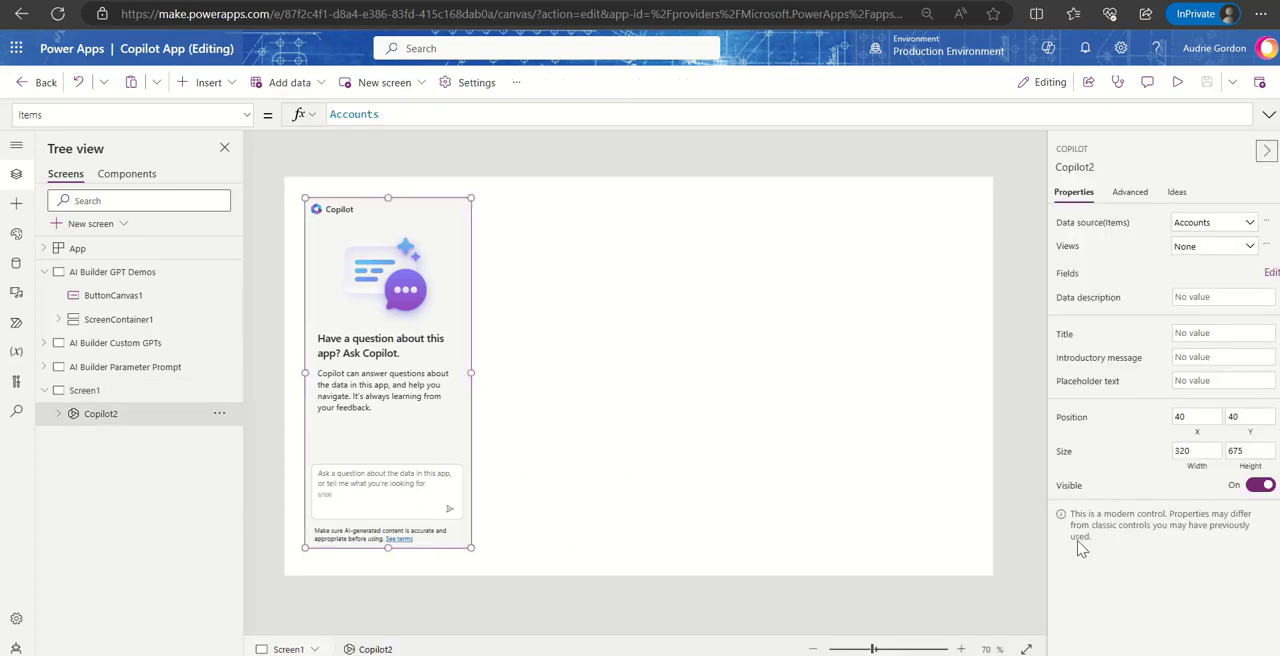
left_click(1248, 249)
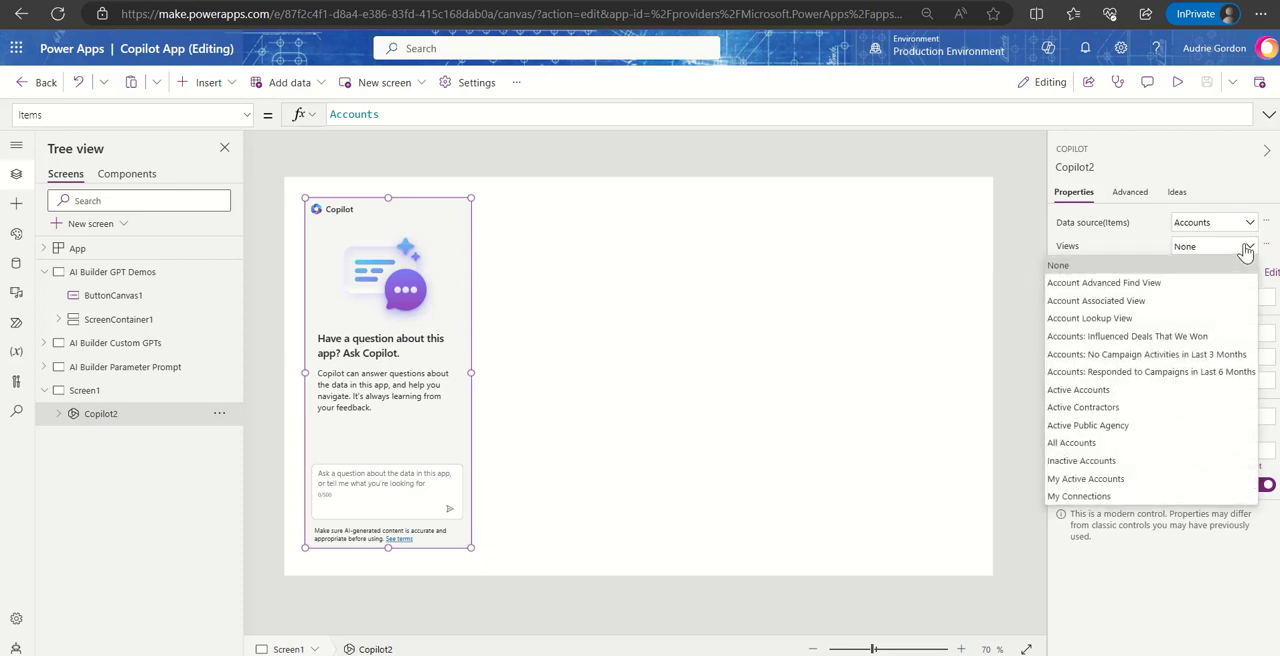
left_click(1189, 407)
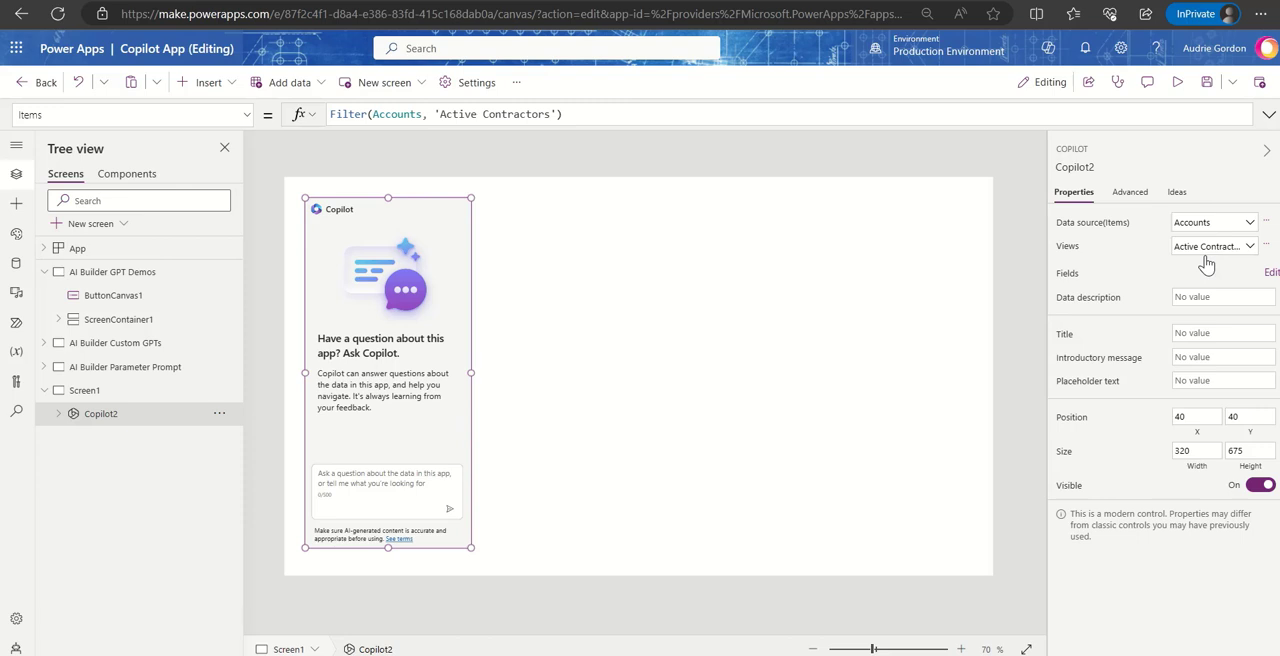
- Delete the Copilot control from Screen1 and show the editor's built-in Copilot assistant
left_click(215, 418)
left_click(263, 158)
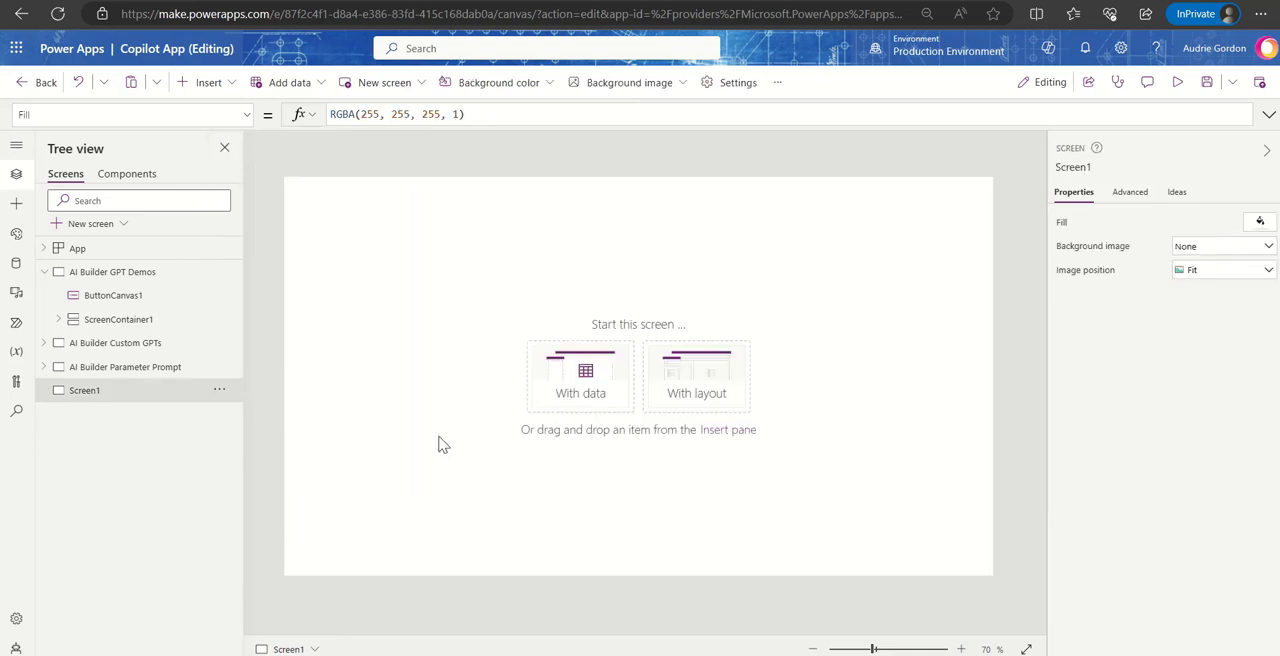
left_click(1048, 48)
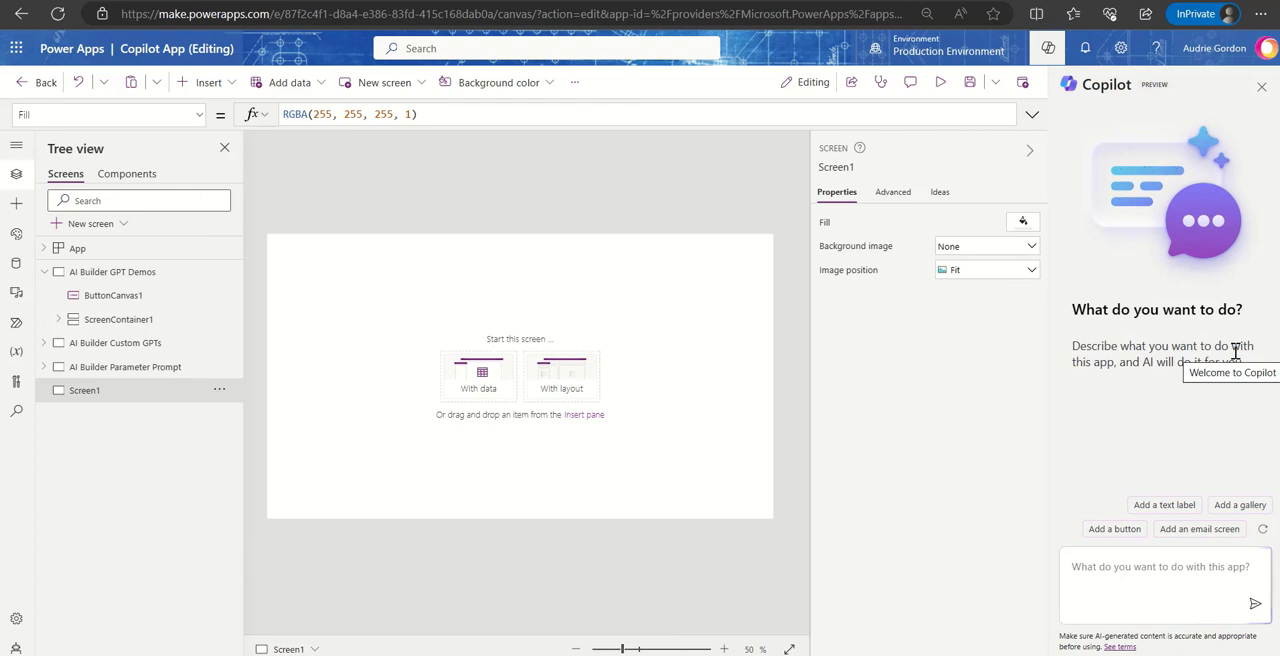
left_click(1047, 51)
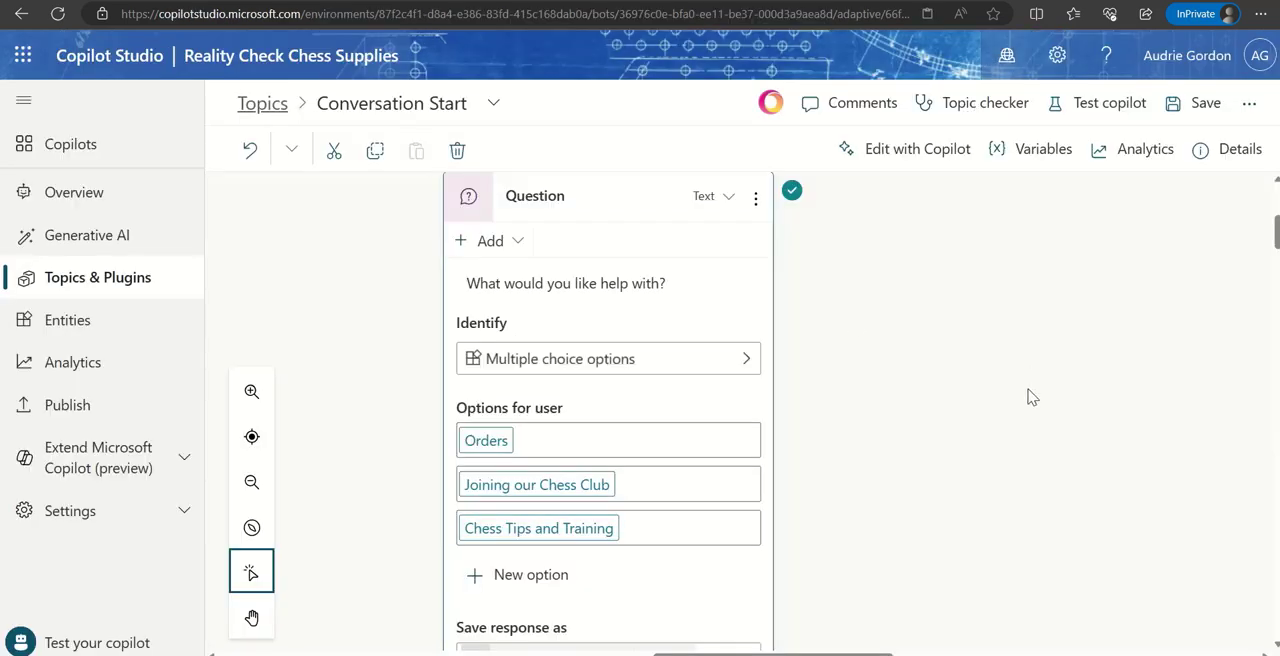
- In Copilot Studio, leave the Conversation Start topic without saving and reopen the Reality Check Chess Supplies copilot from the list of copilots
left_click(68, 194)
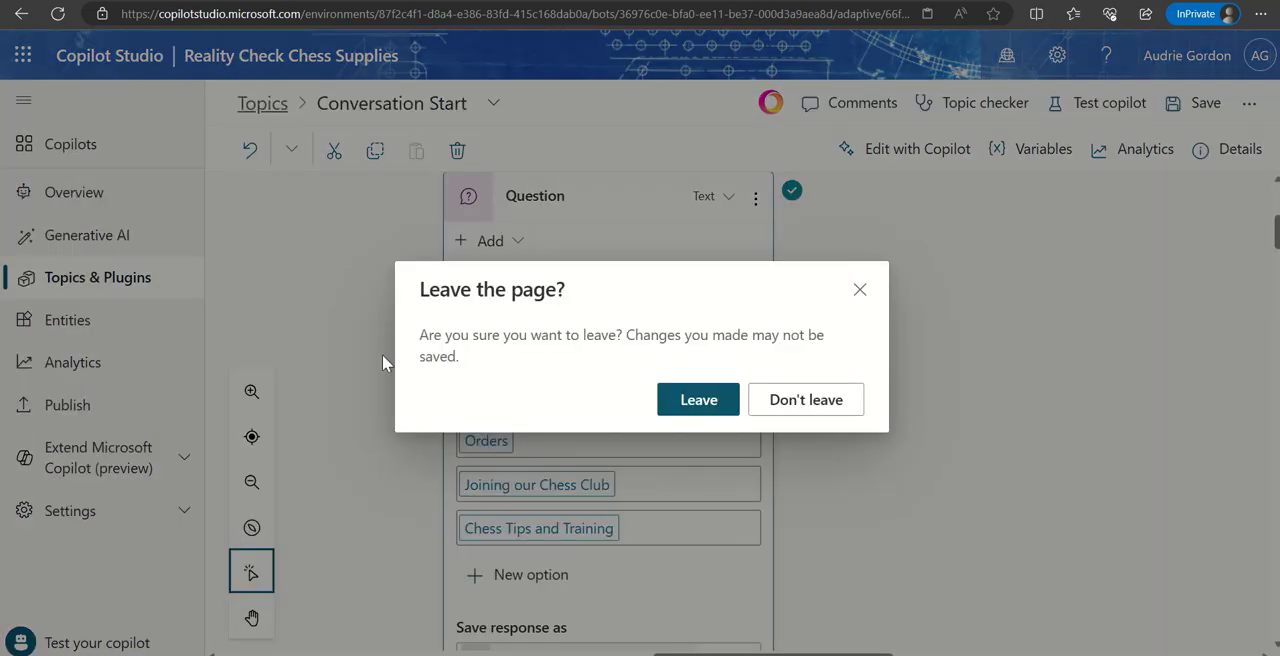
left_click(696, 399)
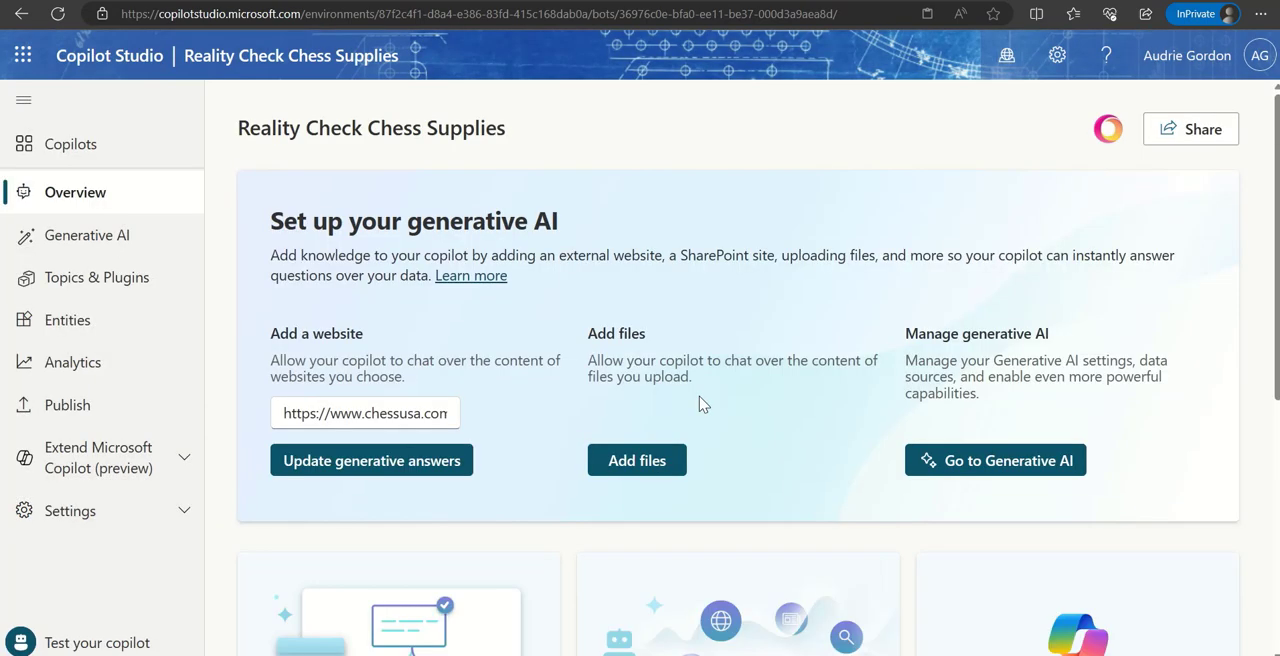
left_click(120, 141)
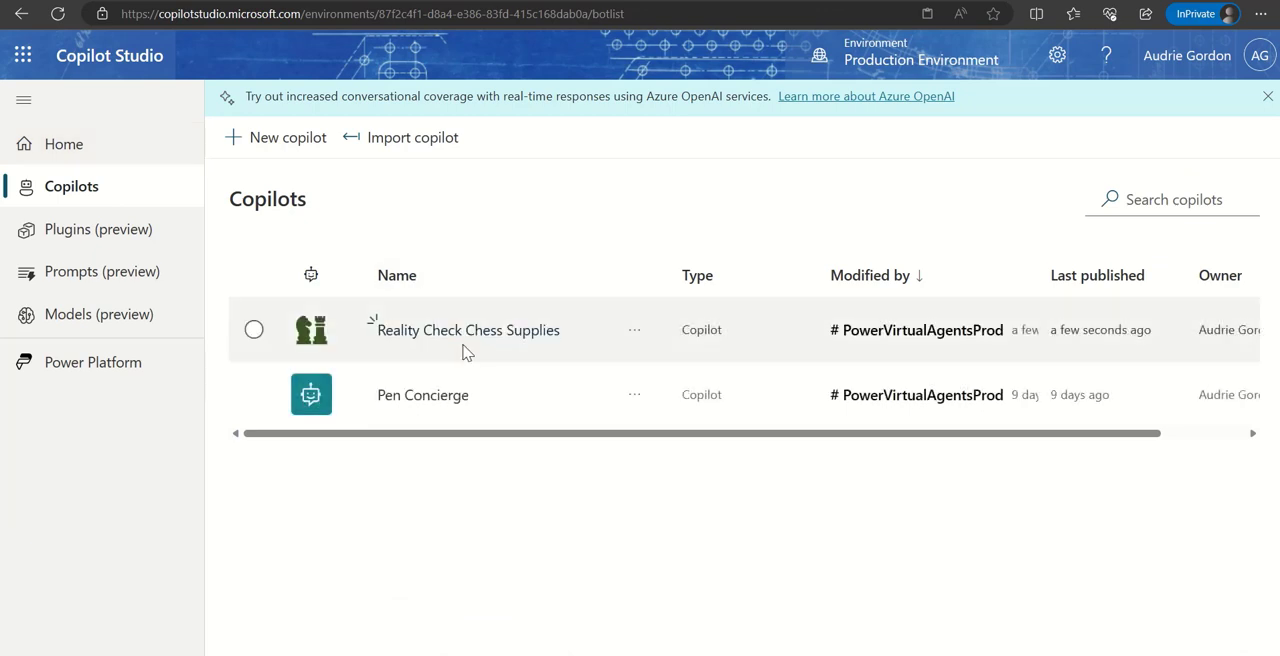
left_click(462, 339)
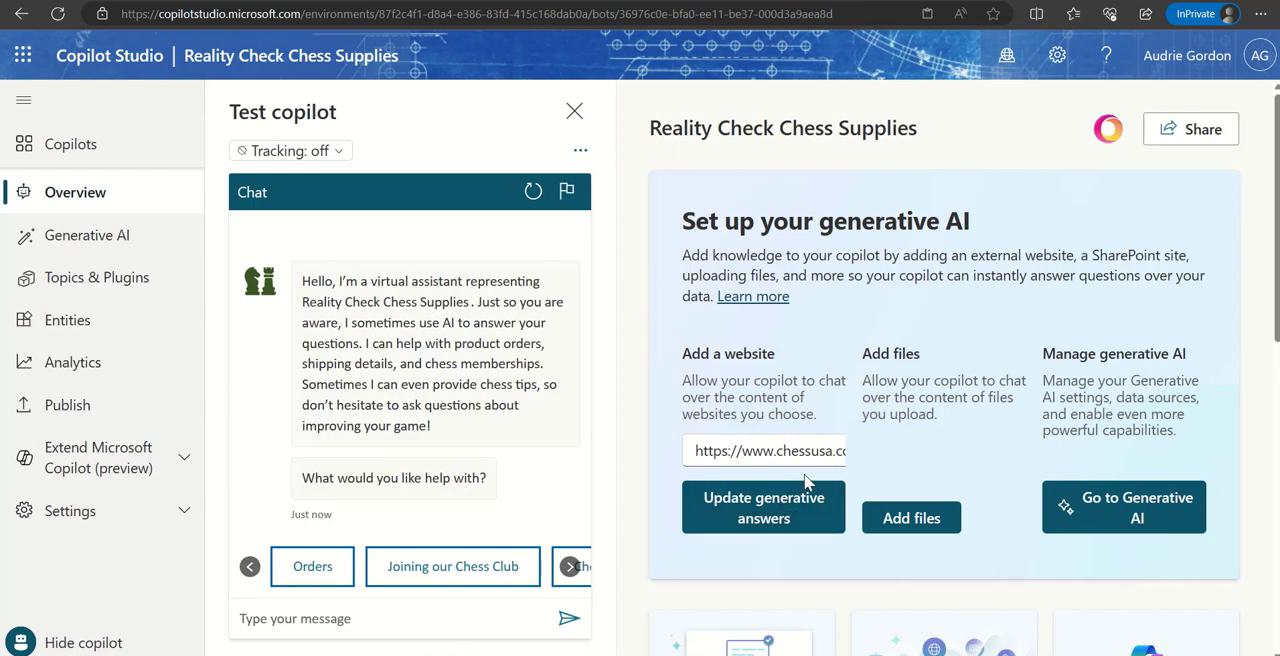
- Review the copilot's Generative AI settings, including website and SharePoint sources, document upload and content moderation
left_click(55, 240)
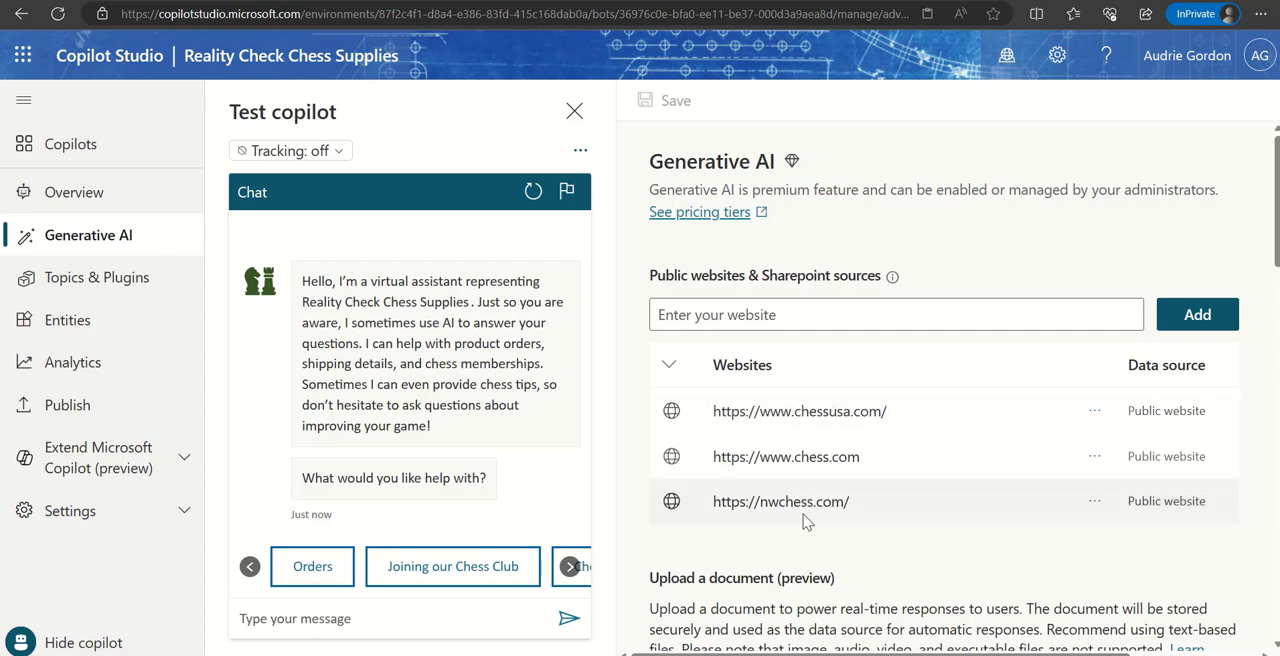
scroll(805, 521, "down", 4)
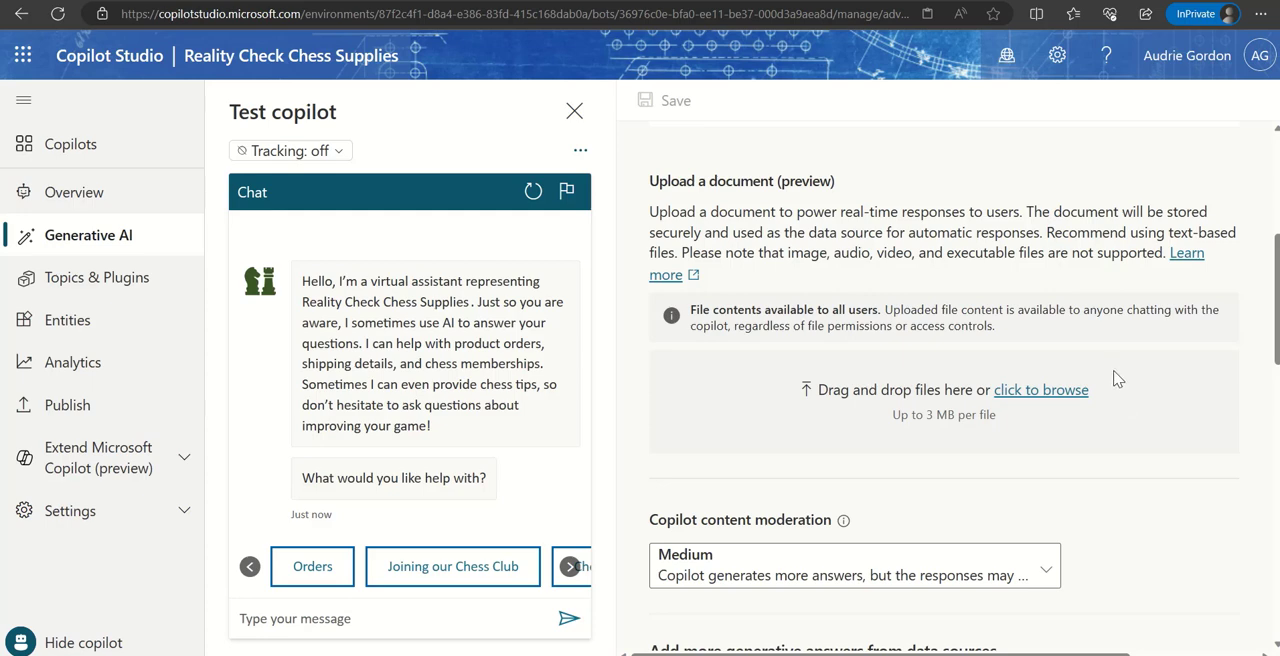
scroll(1117, 376, "down", 3)
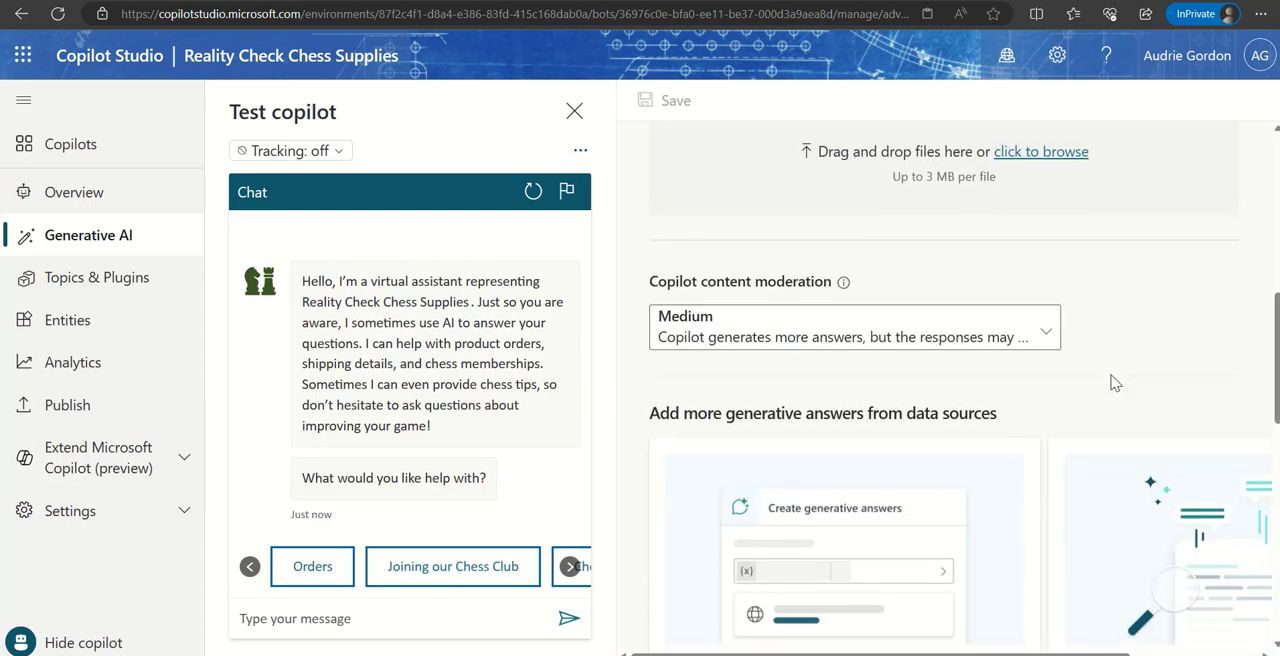
scroll(1115, 381, "up", 8)
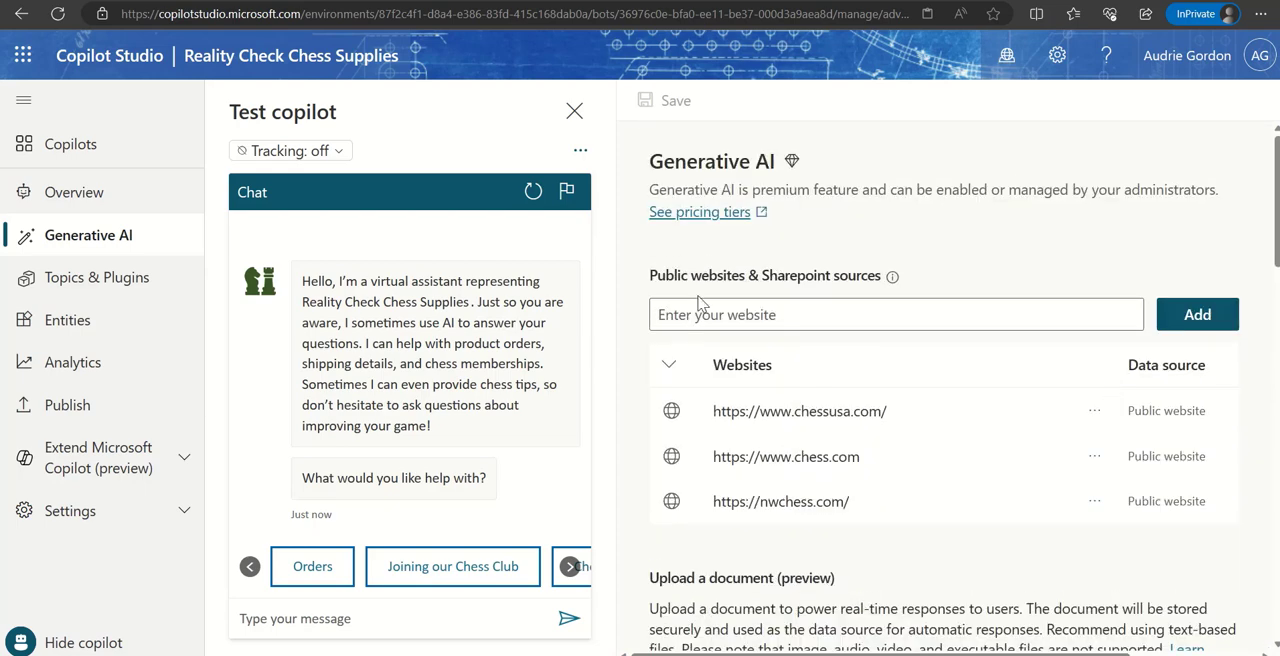
left_click_drag(651, 276, 990, 276)
left_click(957, 280)
- Open the Conversational boosting system topic and examine the data source options of its Create generative answers node
left_click(103, 278)
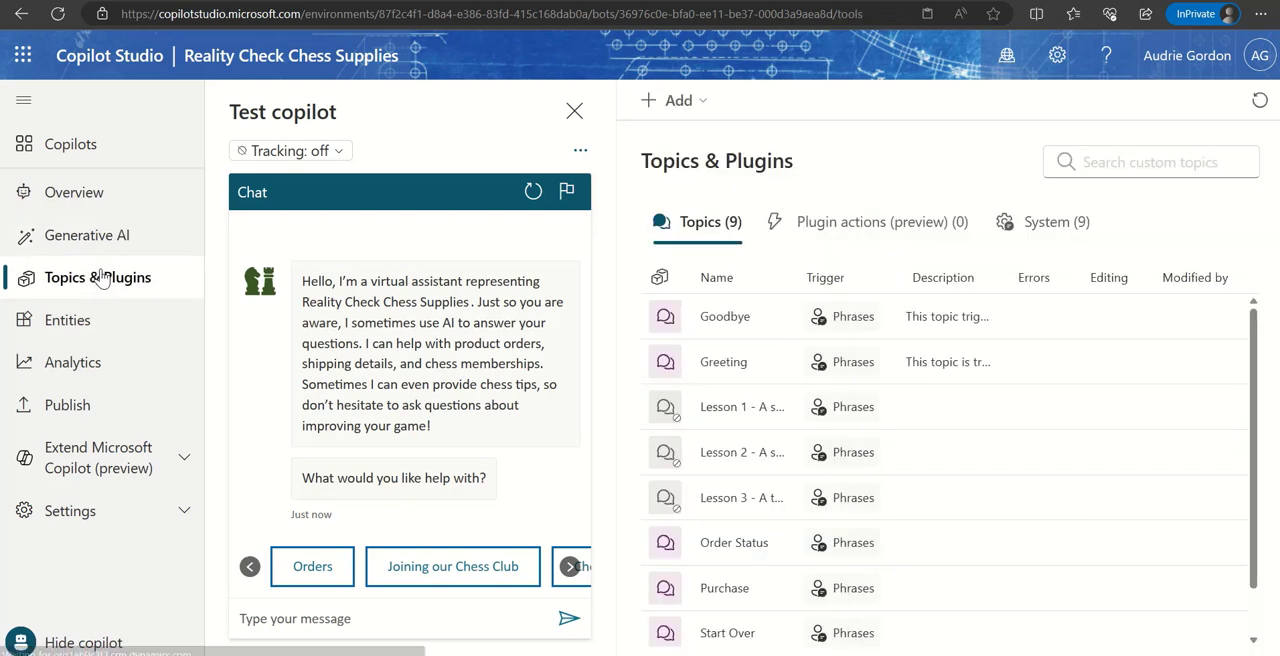
left_click(1060, 233)
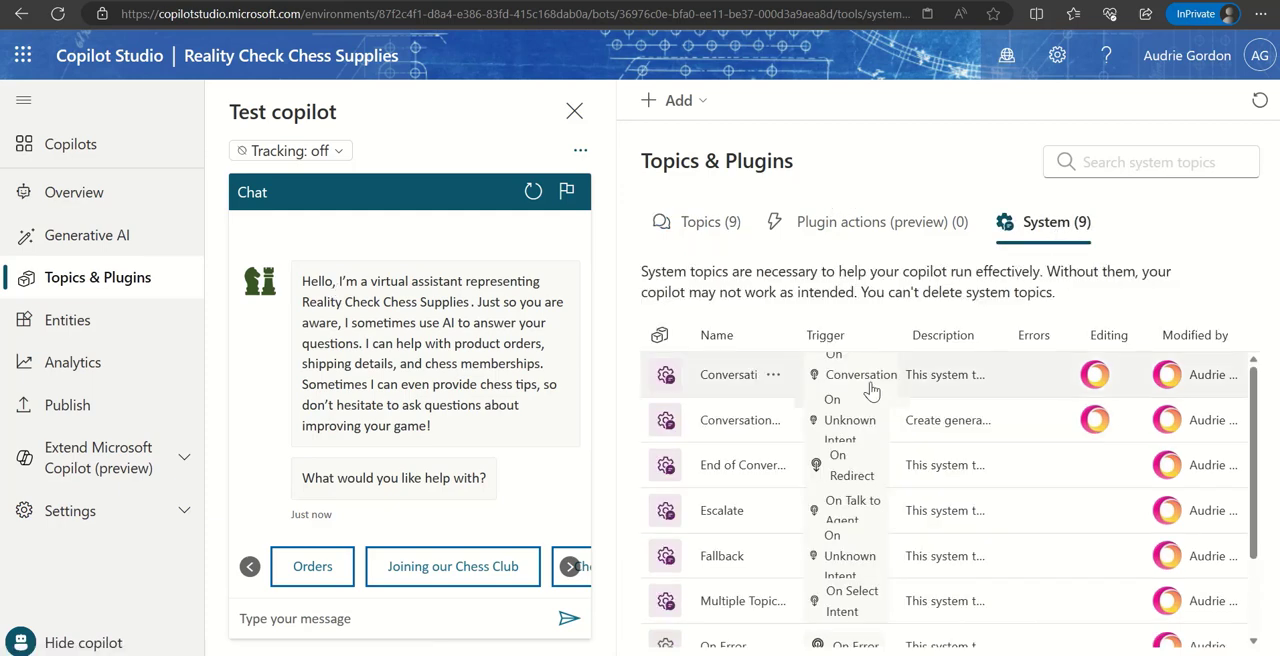
left_click(738, 420)
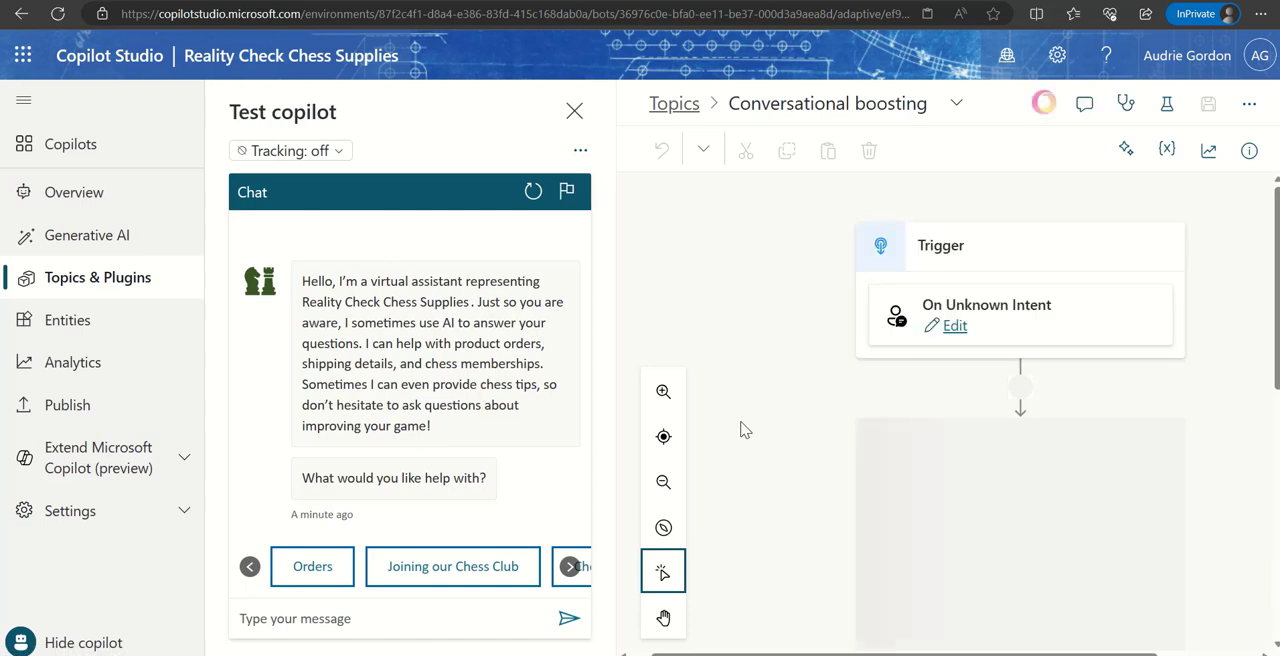
scroll(1082, 579, "down", 2)
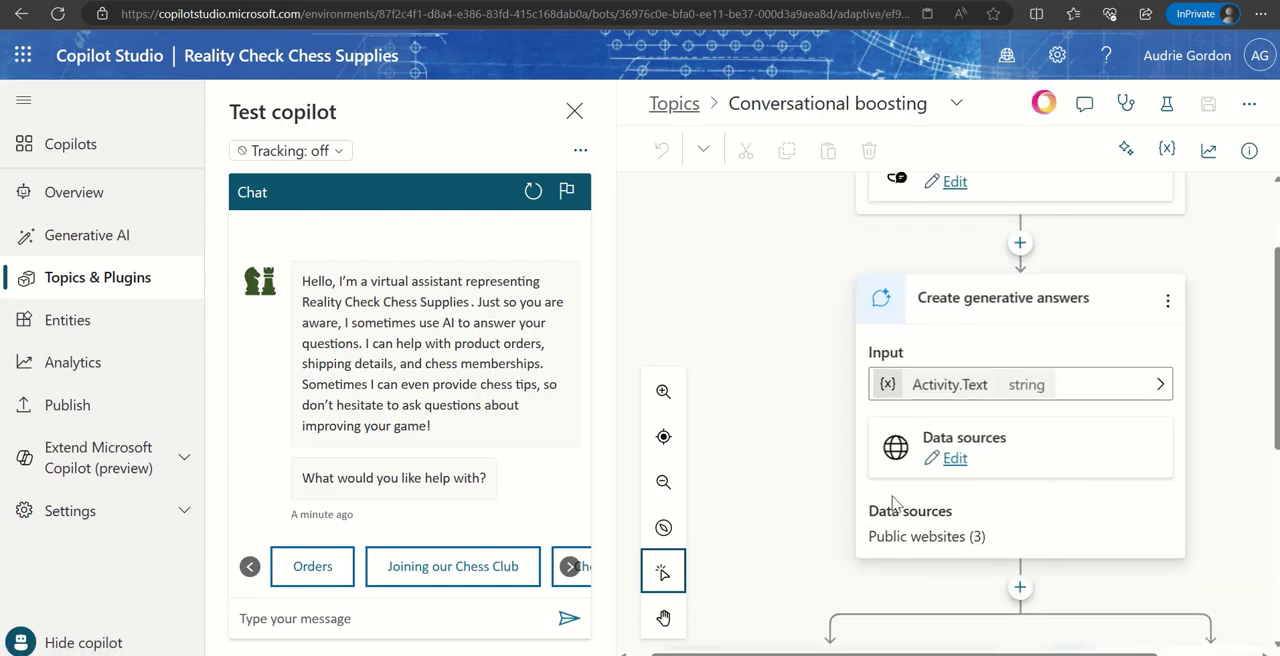
left_click(955, 465)
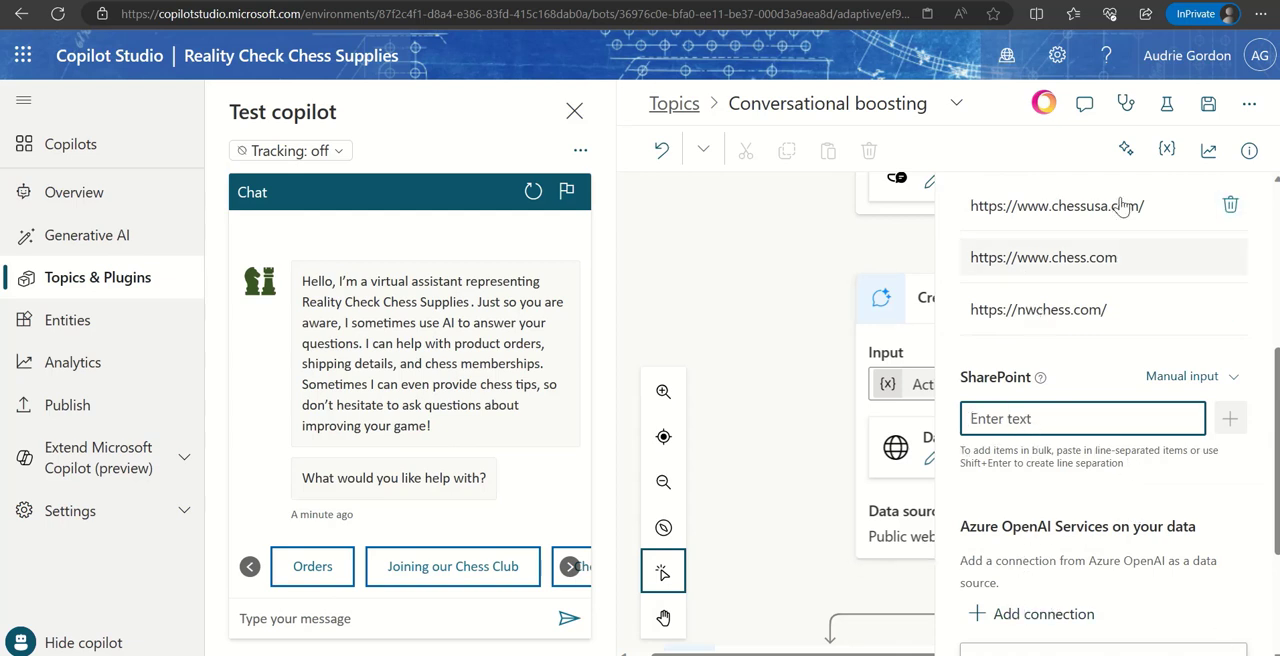
scroll(1136, 495, "down", 2)
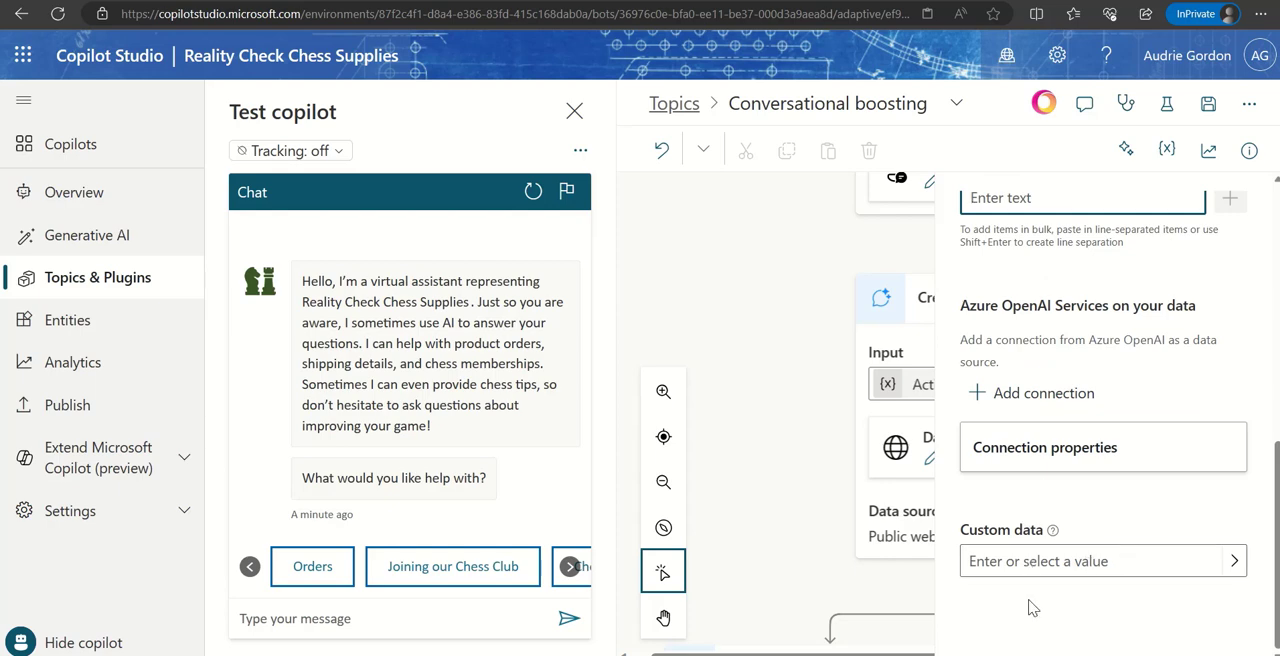
scroll(1116, 602, "up", 4)
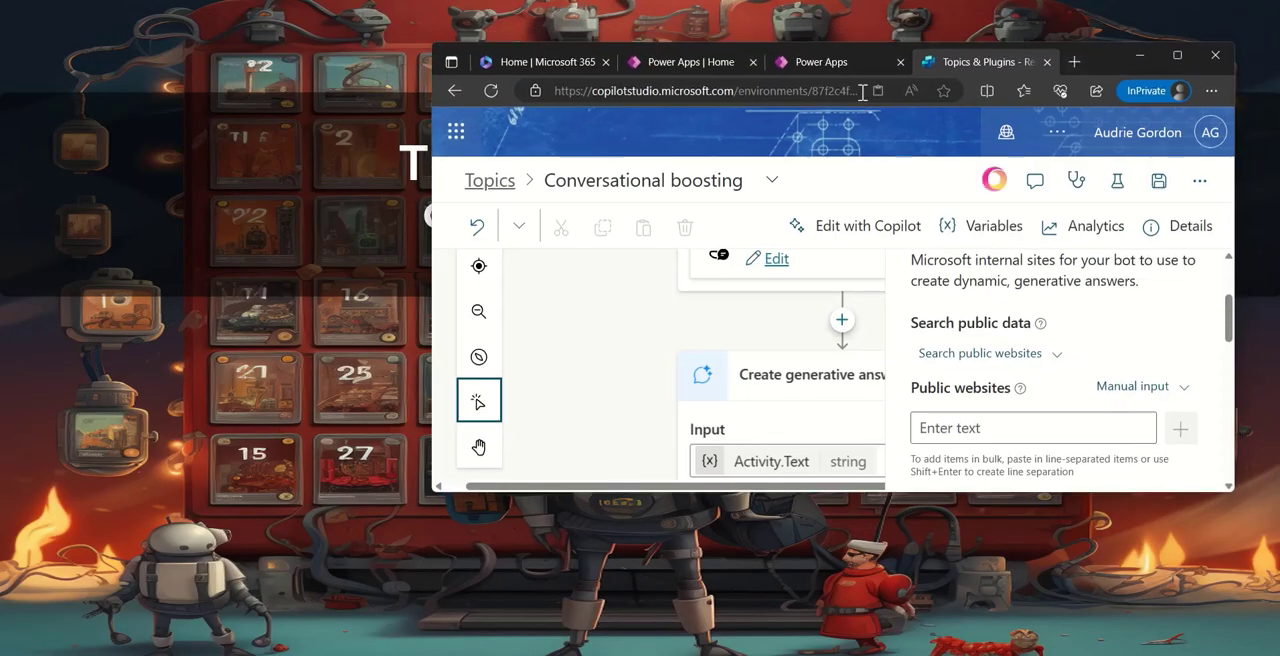
- Switch back to the Power Apps editor, search the classic controls for "chat" and insert a Chatbot (preview) control on Screen1
left_click(835, 62)
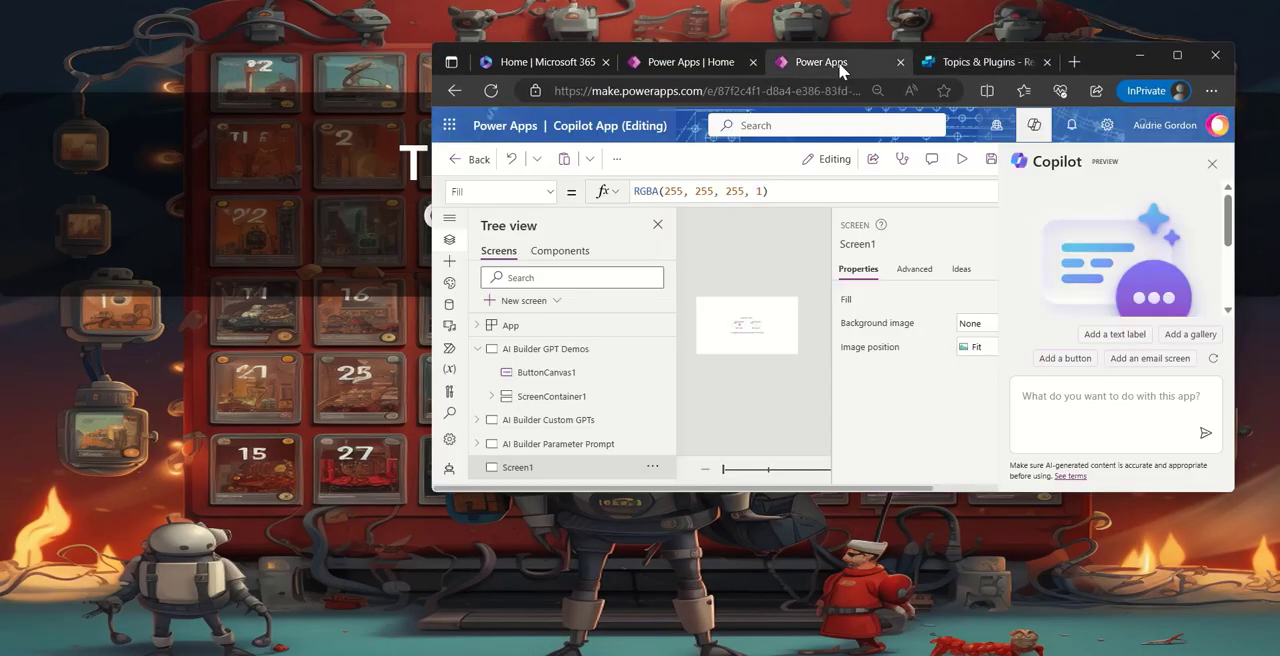
left_click(1175, 55)
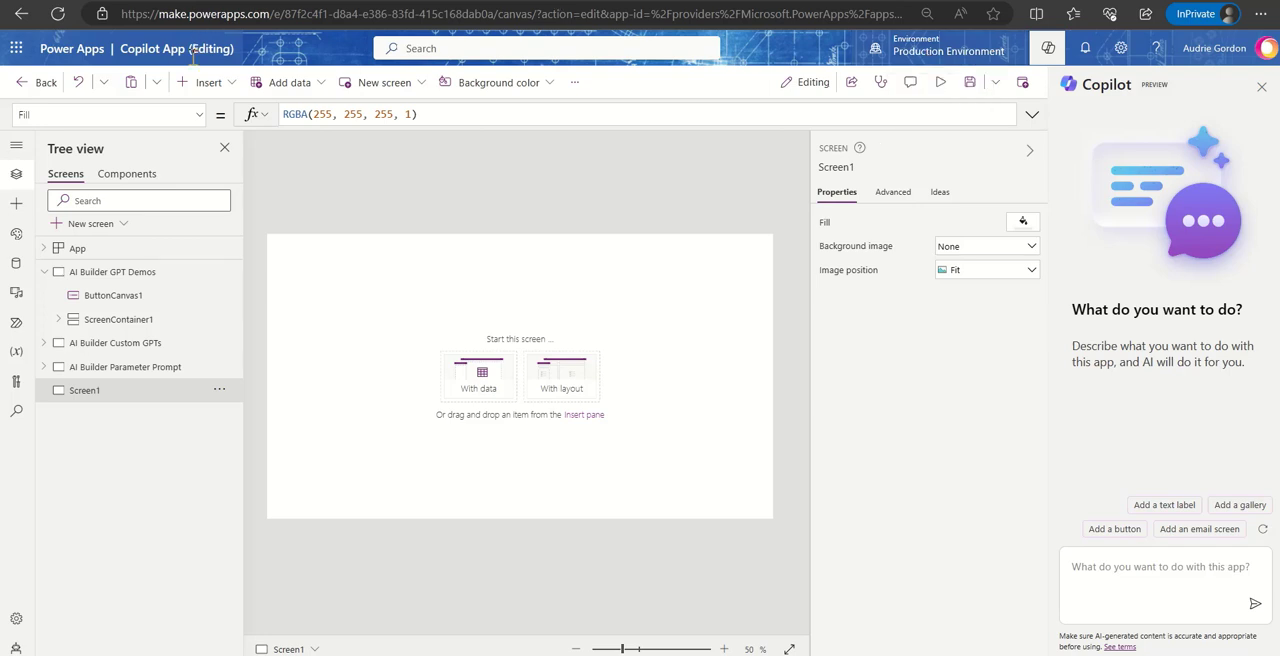
left_click(208, 84)
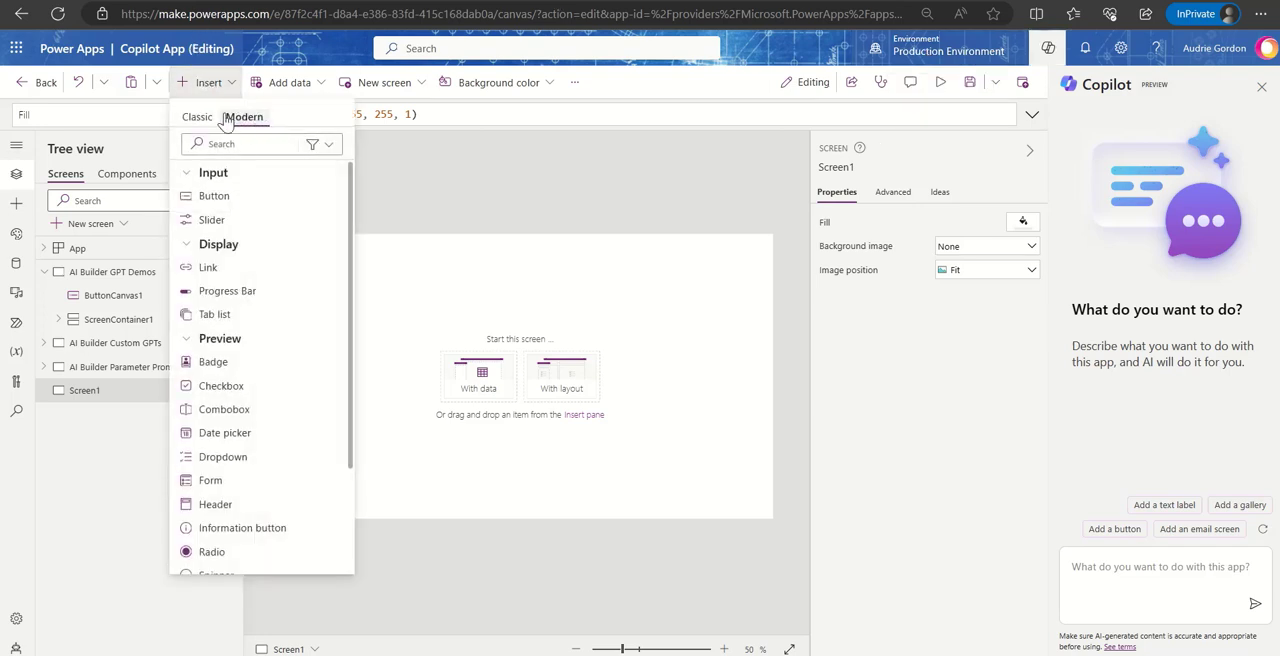
left_click(196, 118)
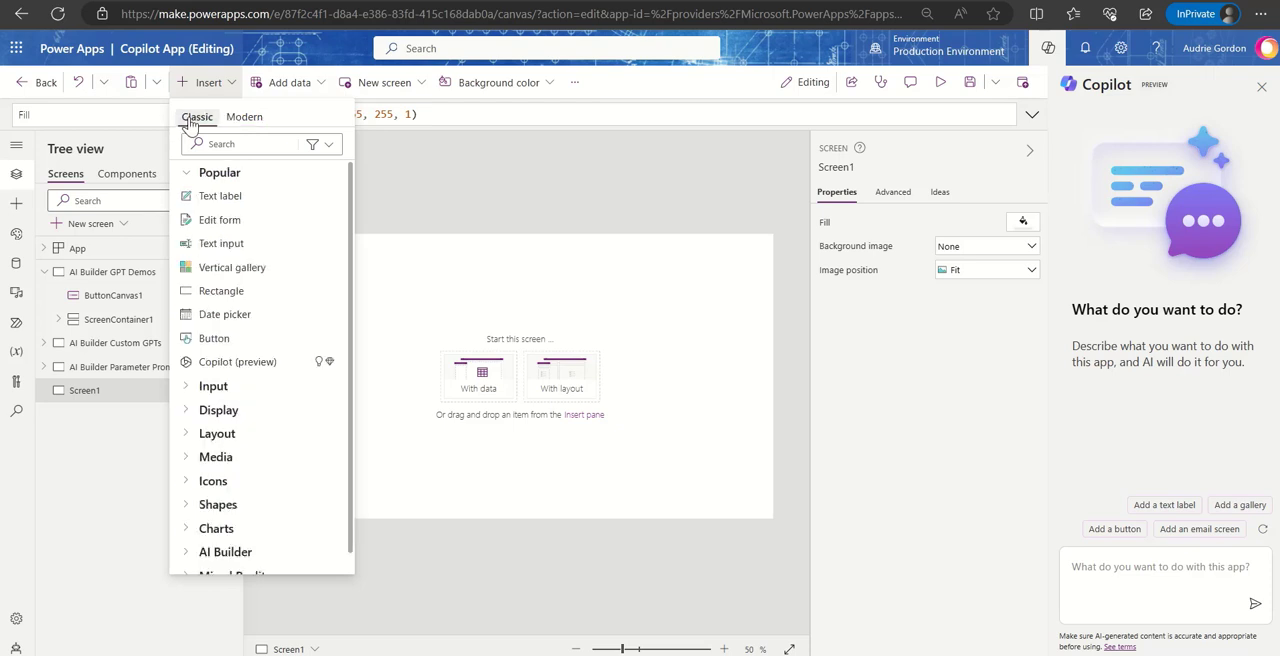
scroll(240, 470, "down", 1)
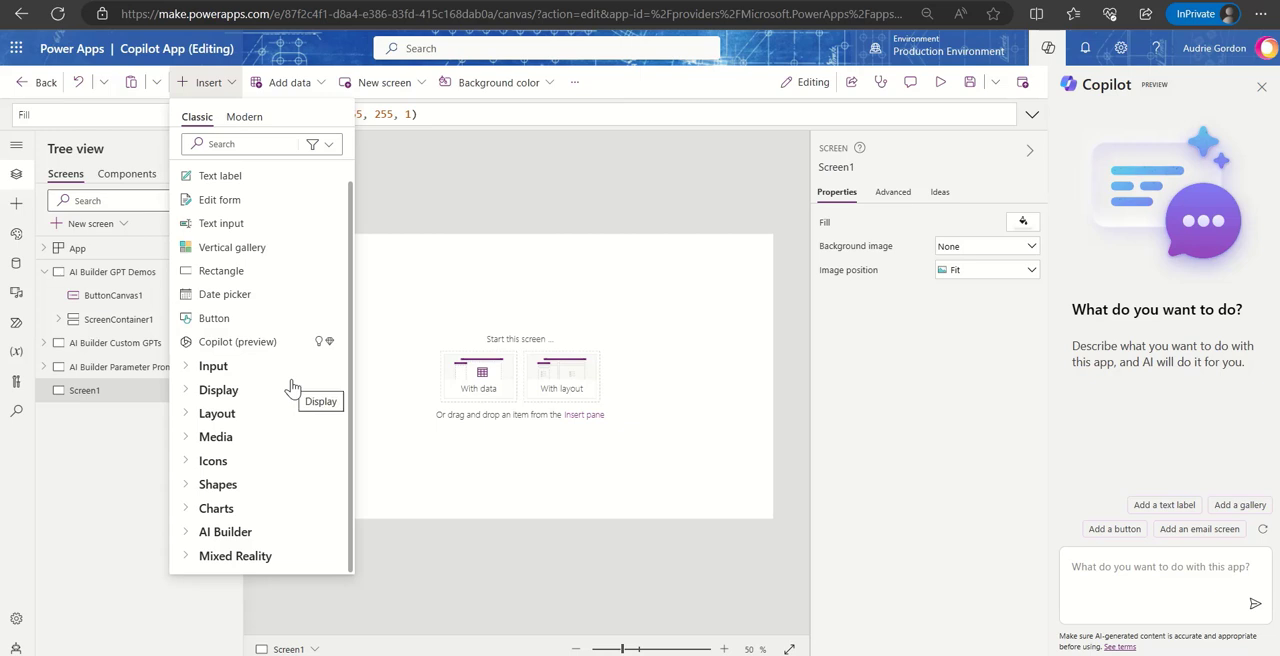
left_click(263, 143)
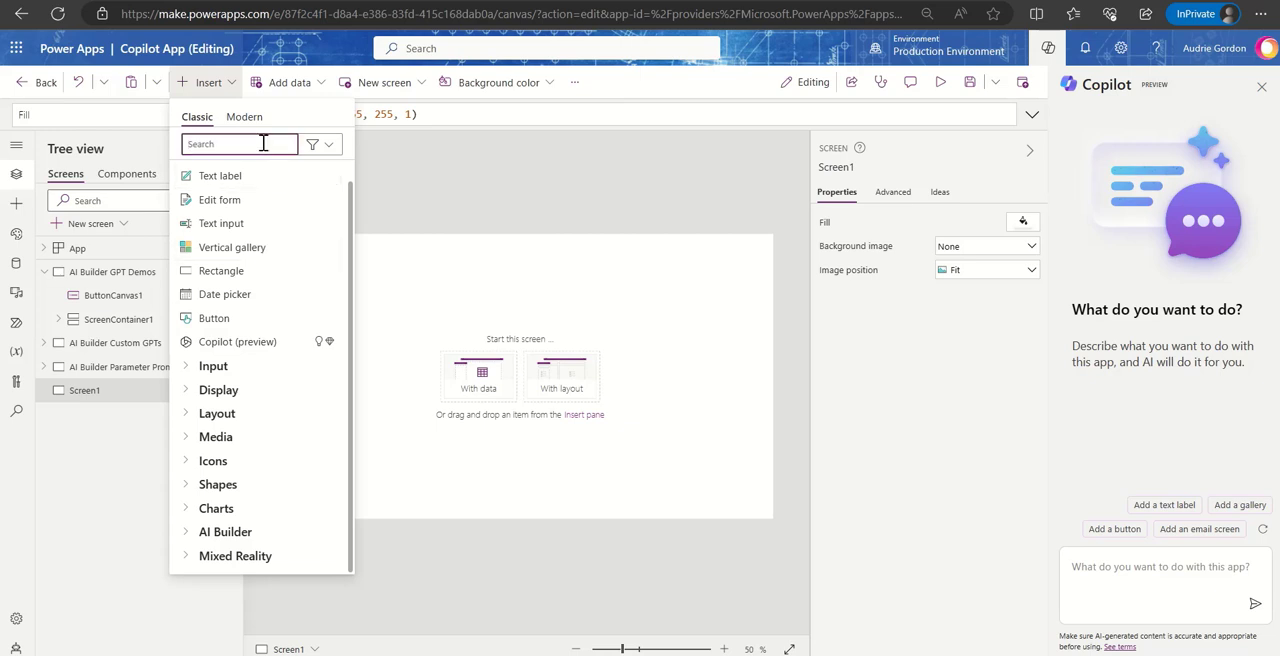
type("chat")
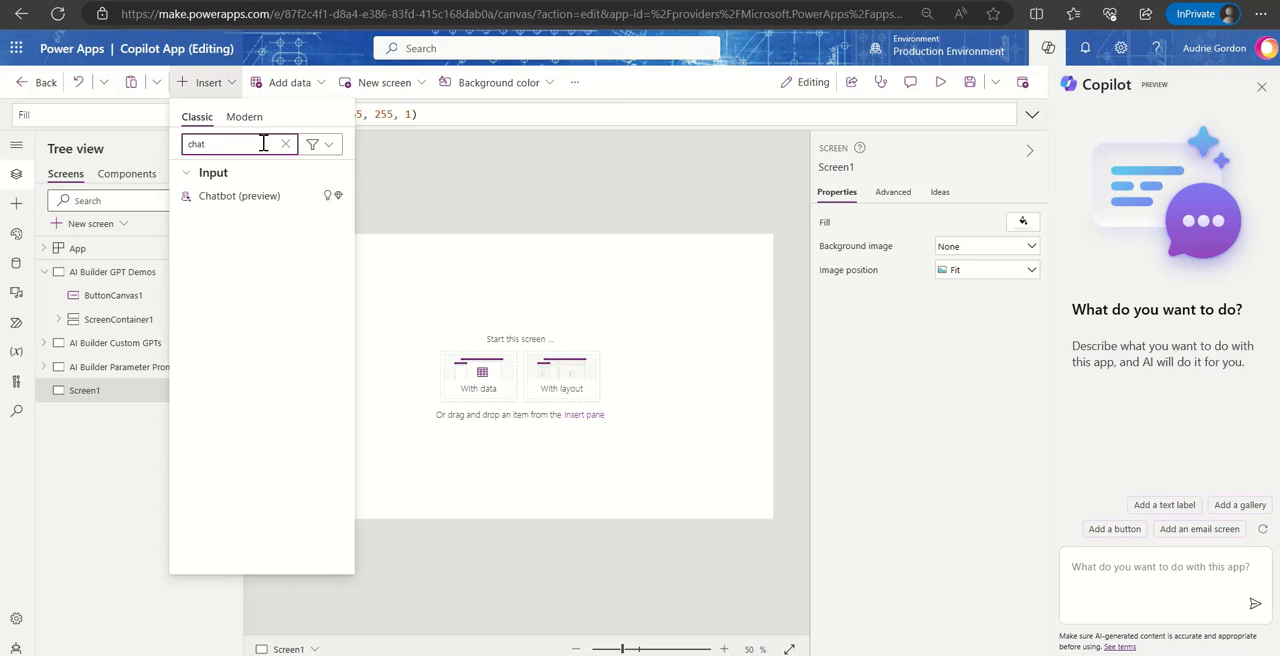
left_click(256, 200)
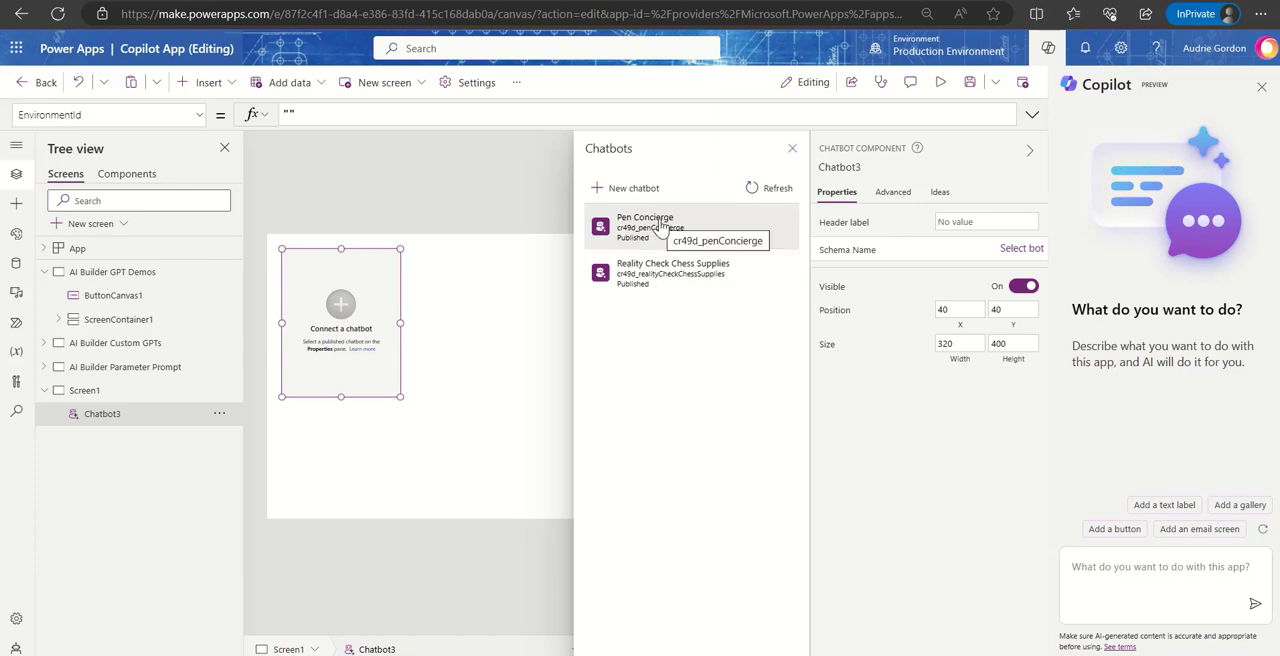
- Connect the Chatbot control to the Reality Check Chess Supplies copilot and enlarge it to about 346 by 684
left_click(648, 275)
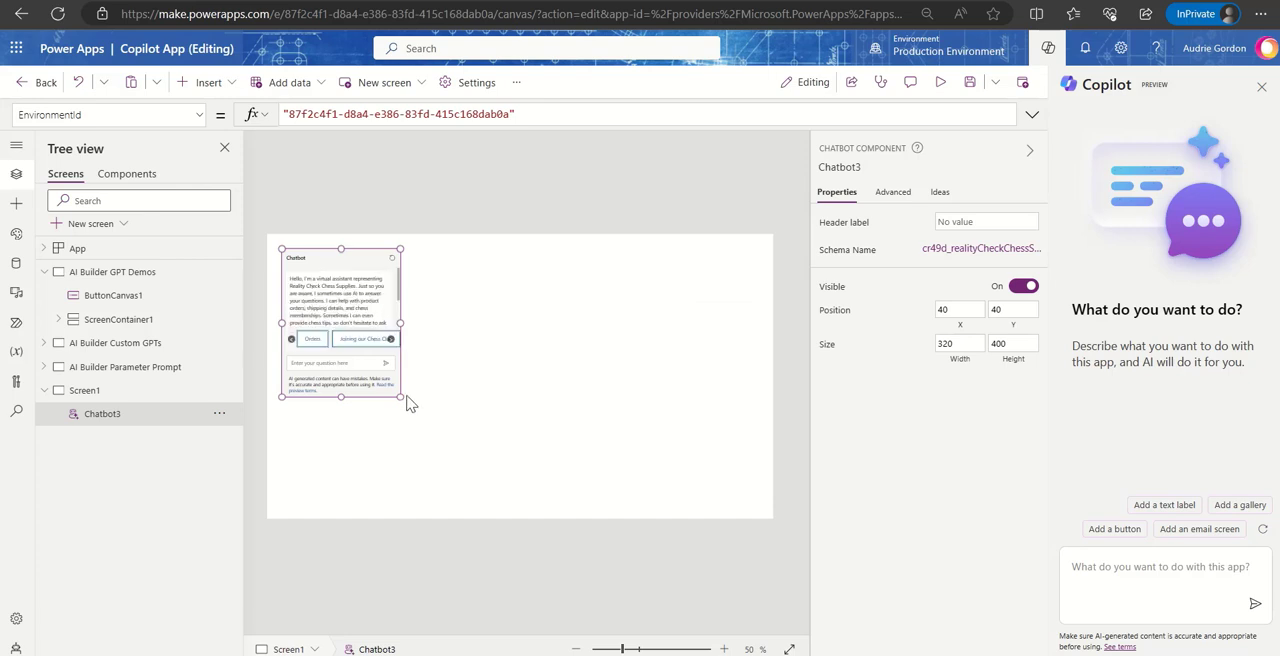
left_click_drag(400, 397, 409, 503)
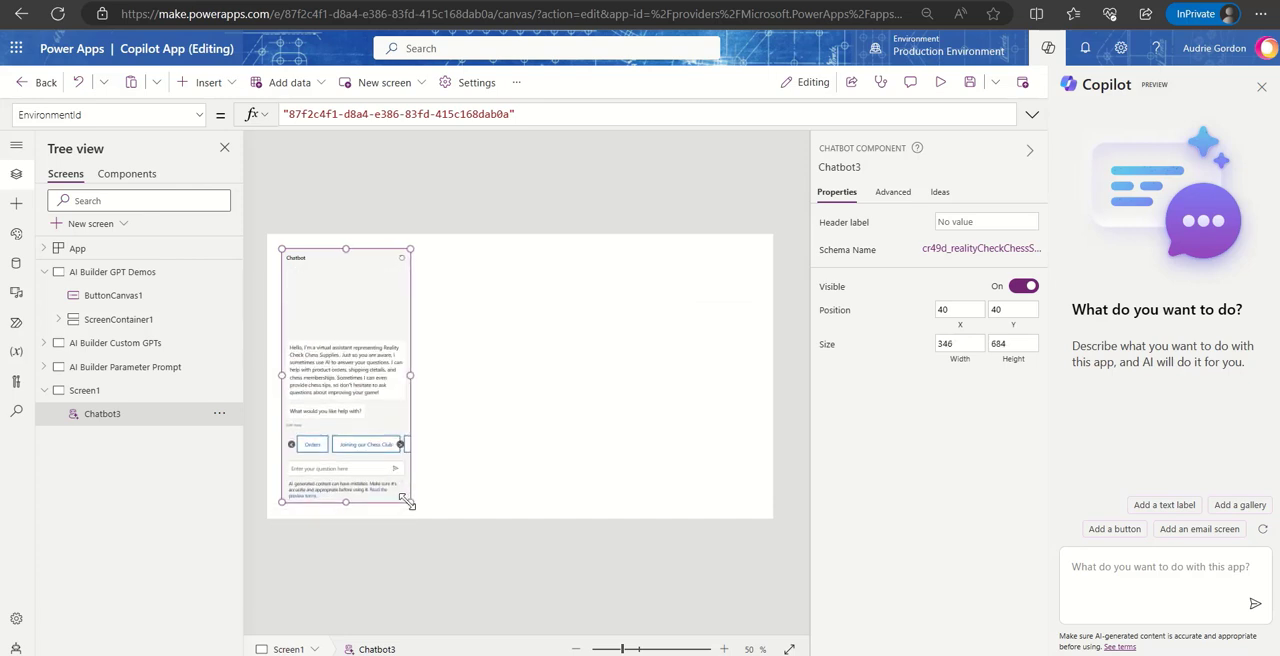
- Check the chatbot control's advanced properties and set its header label to "Reality Check"
left_click(894, 193)
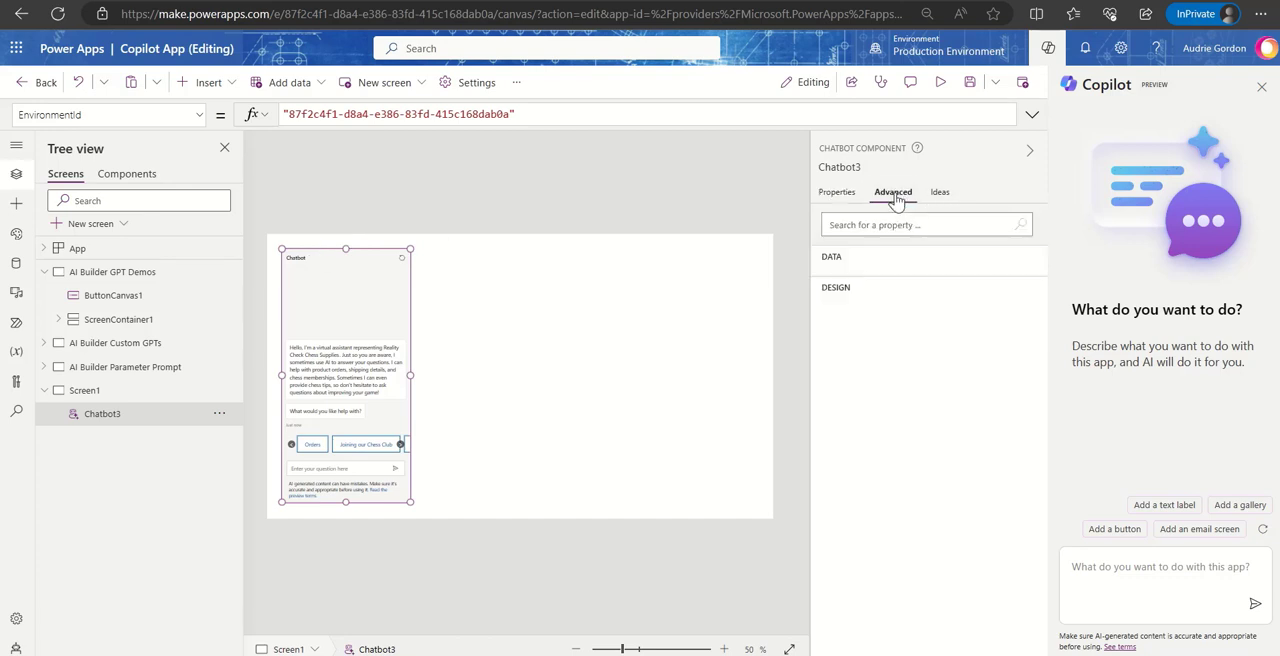
left_click(832, 192)
left_click(993, 222)
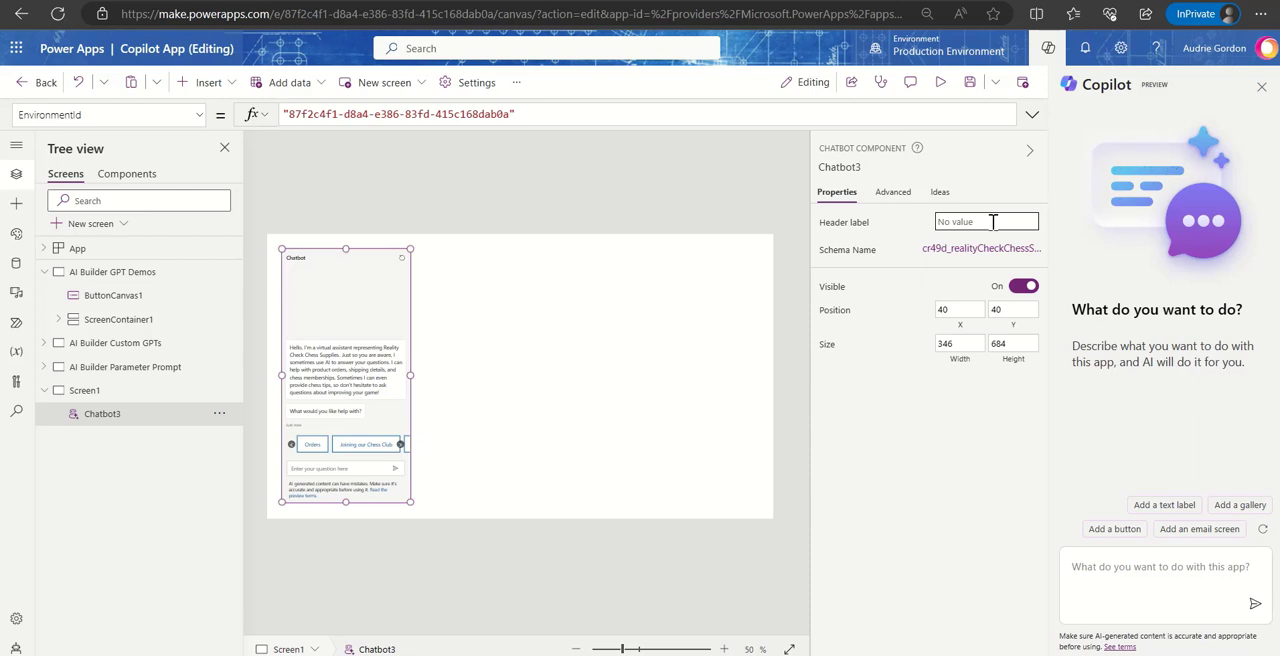
type("Reality Check")
- Preview the app, choose the Chess Tips and Training suggestion in the embedded chatbot and read through its answer
left_click(968, 84)
left_click(942, 84)
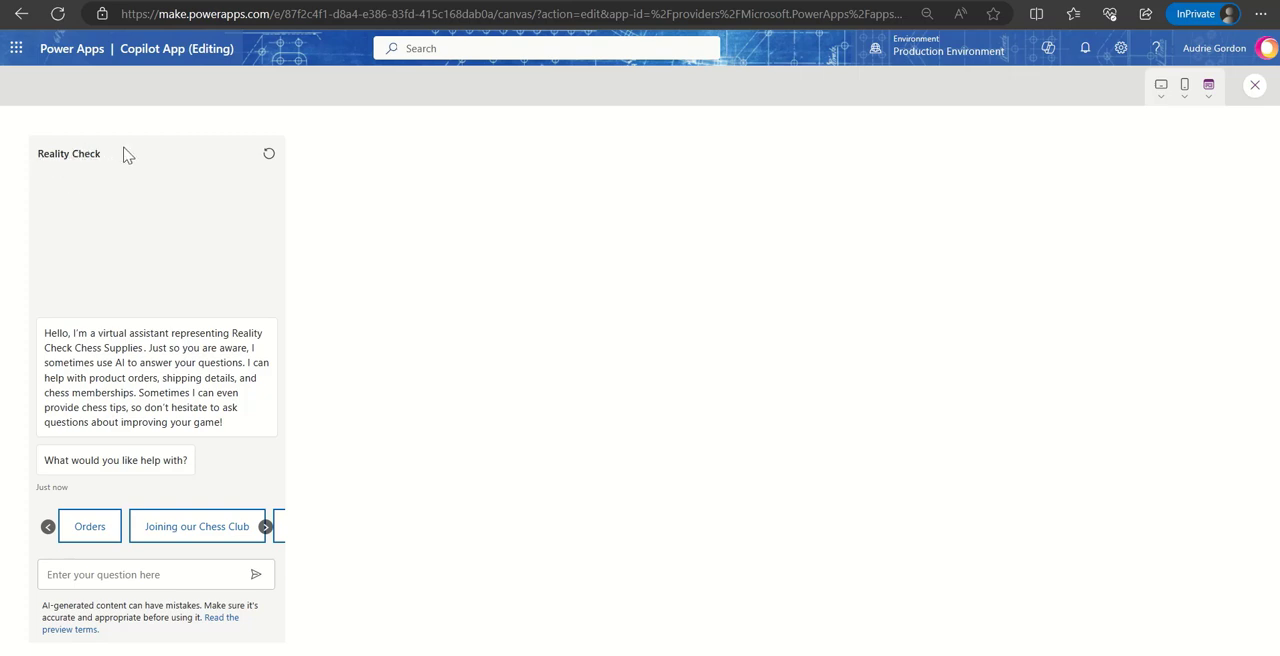
left_click(100, 574)
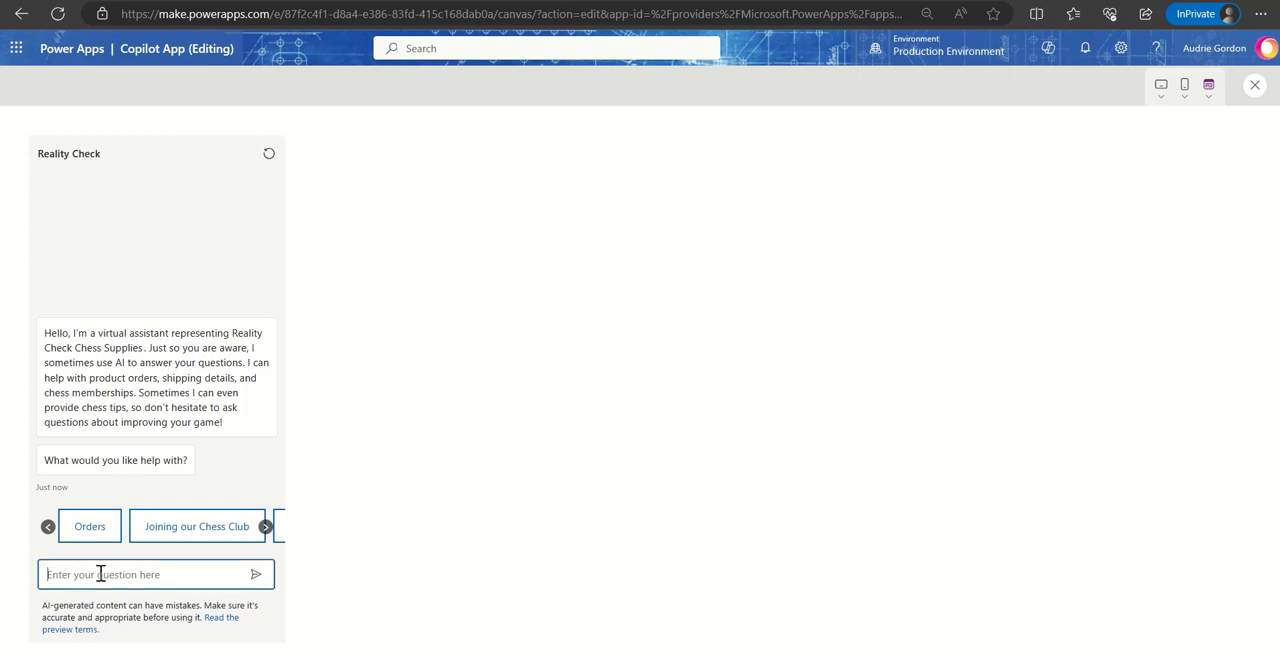
left_click(265, 526)
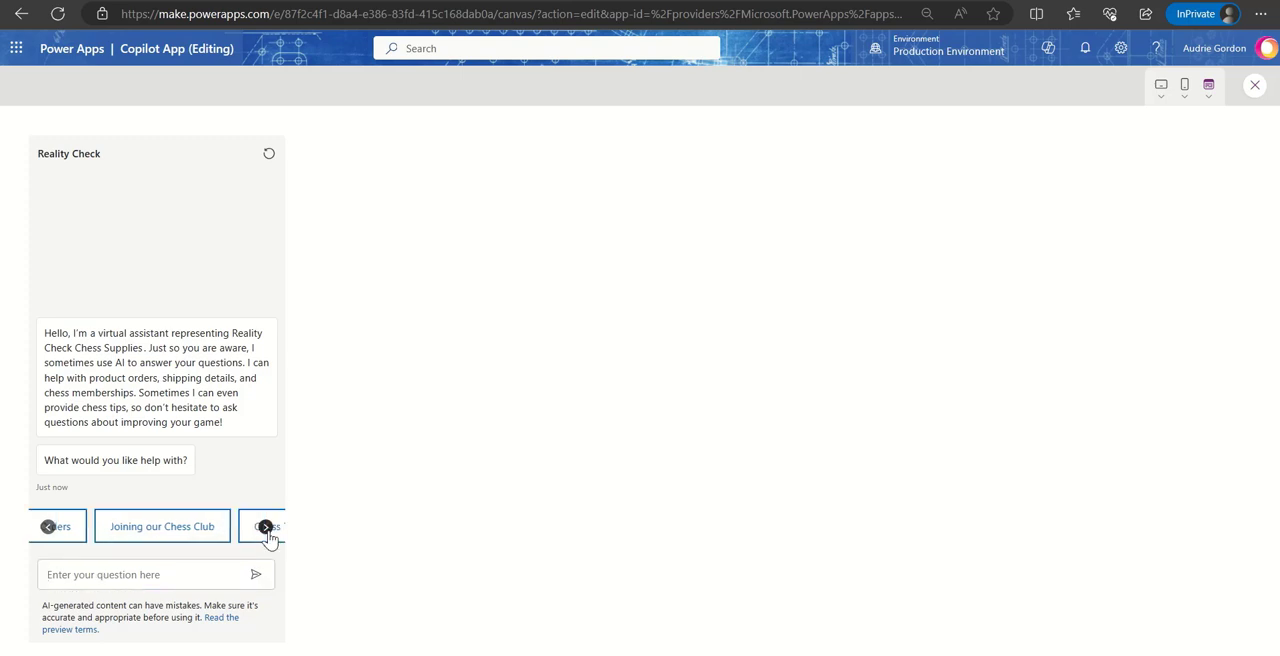
left_click(265, 526)
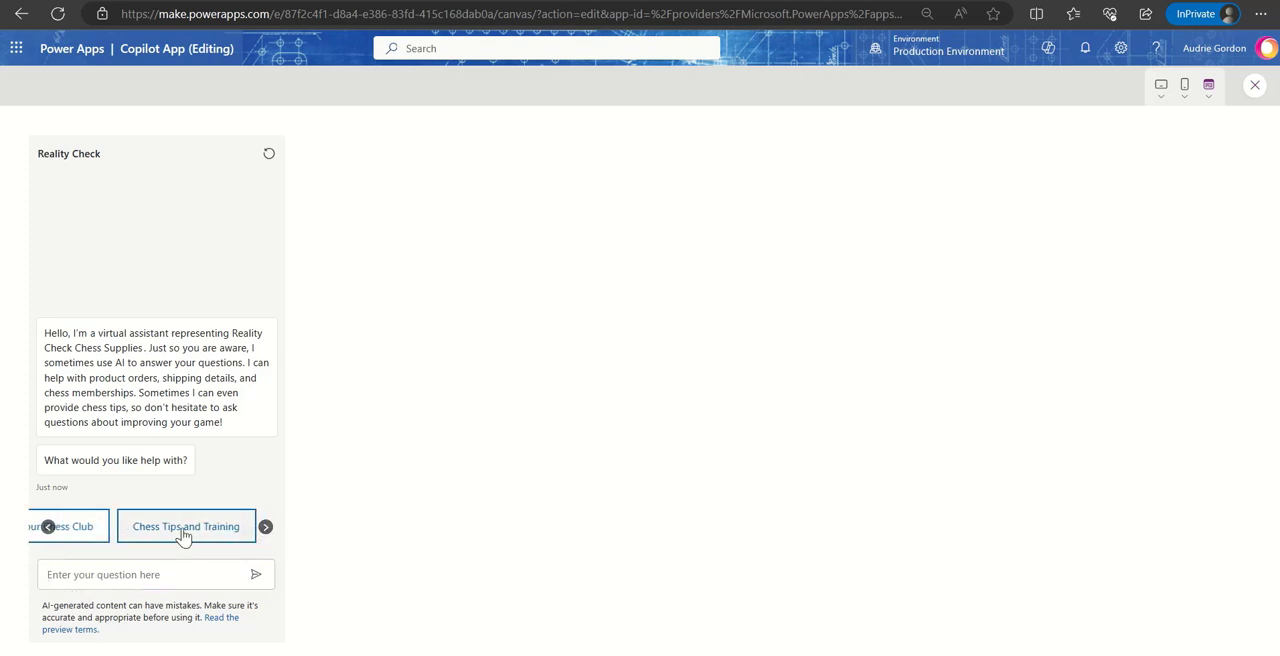
left_click(186, 530)
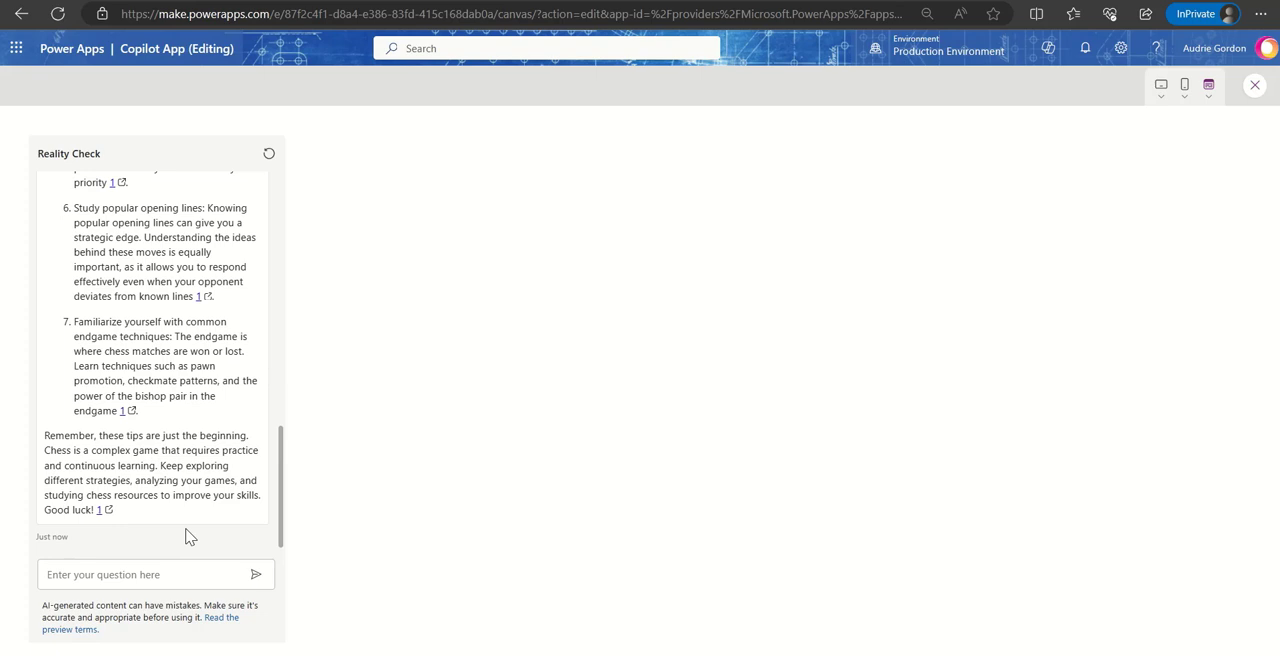
scroll(172, 396, "up", 10)
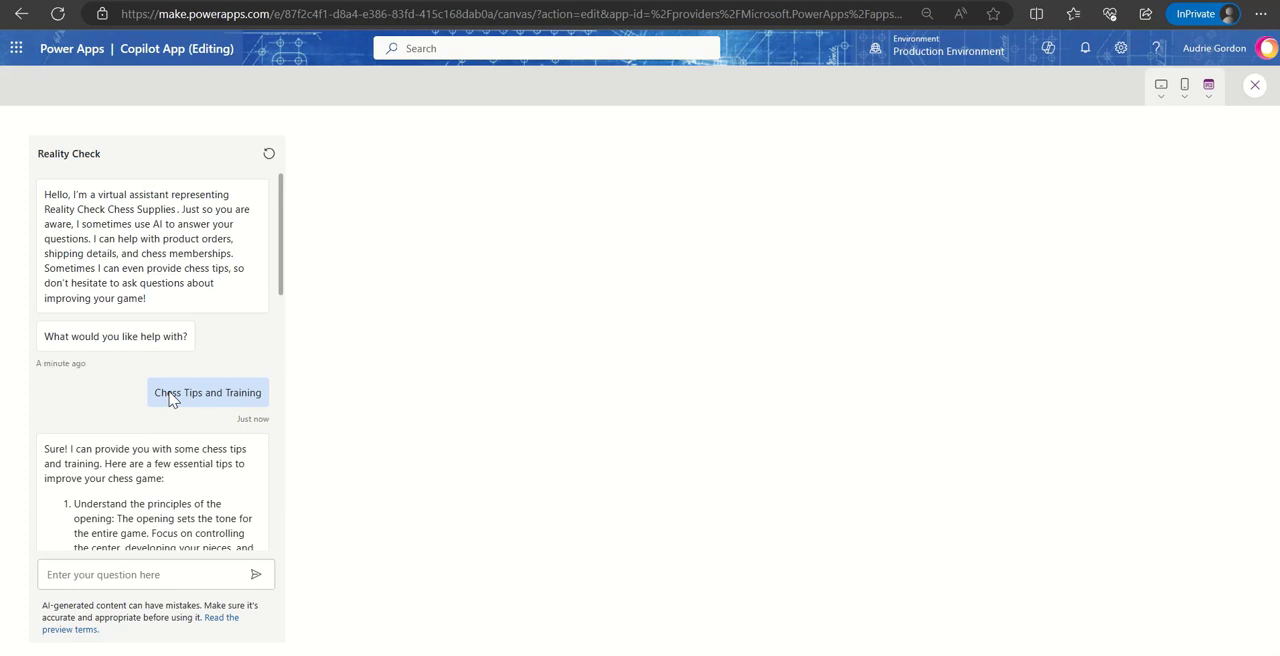
scroll(172, 398, "down", 10)
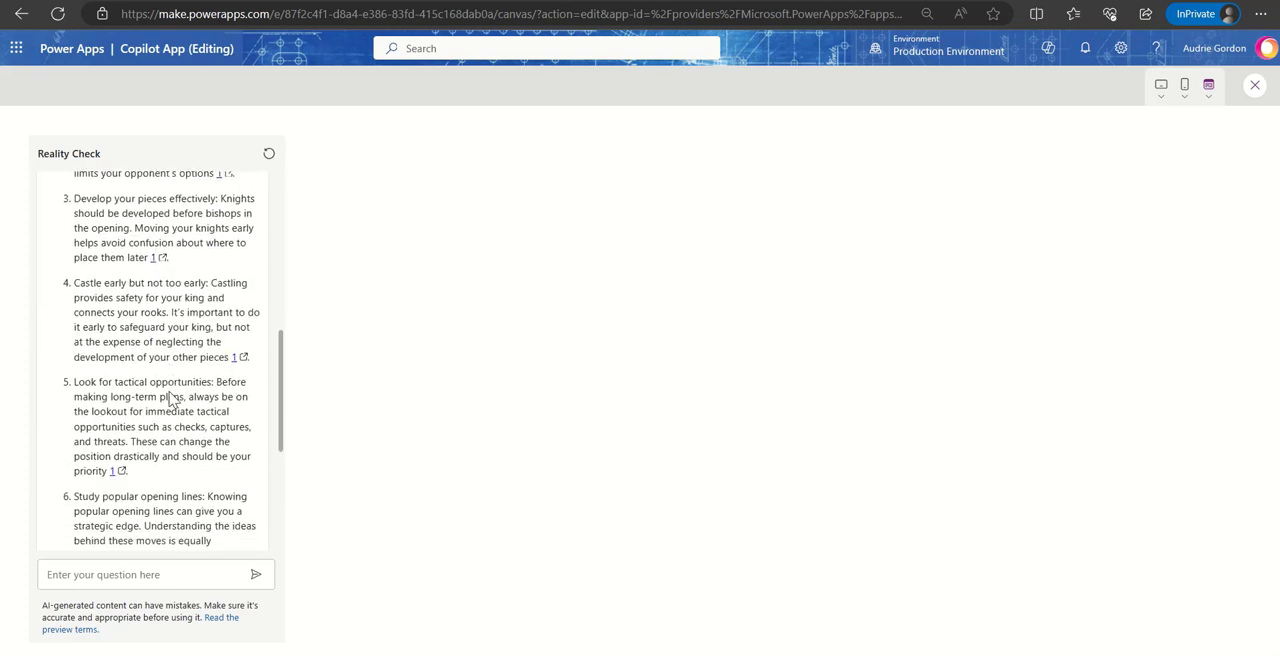
scroll(172, 398, "up", 10)
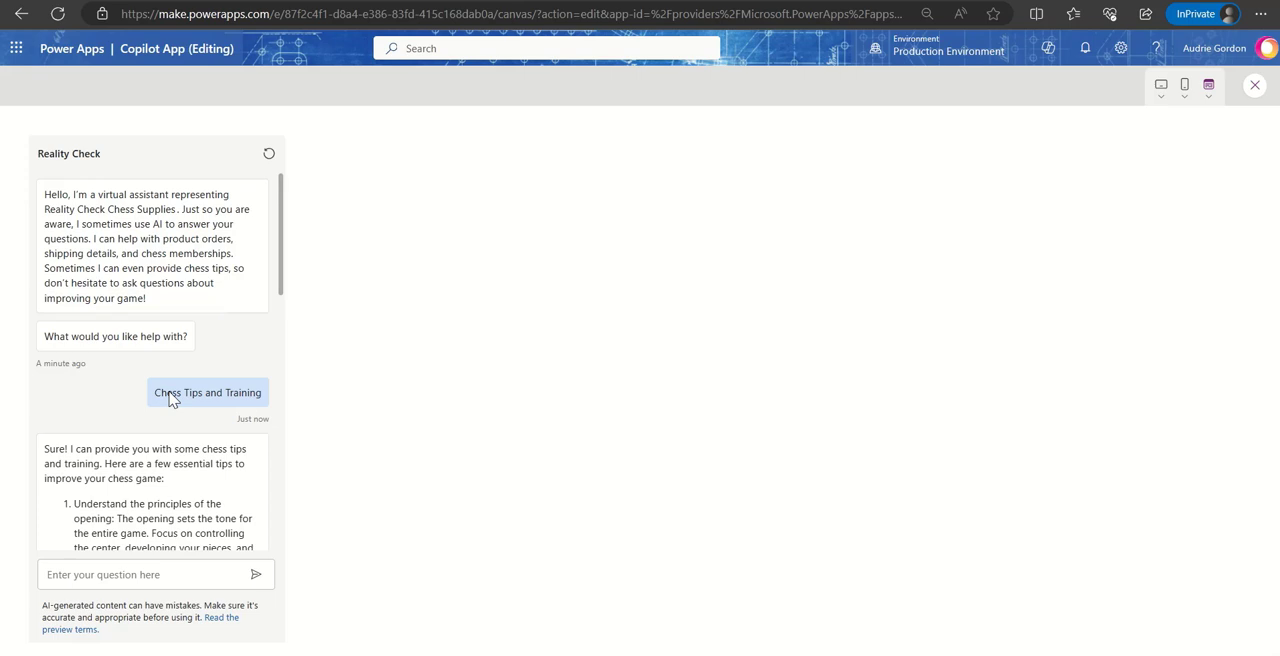
left_click(127, 572)
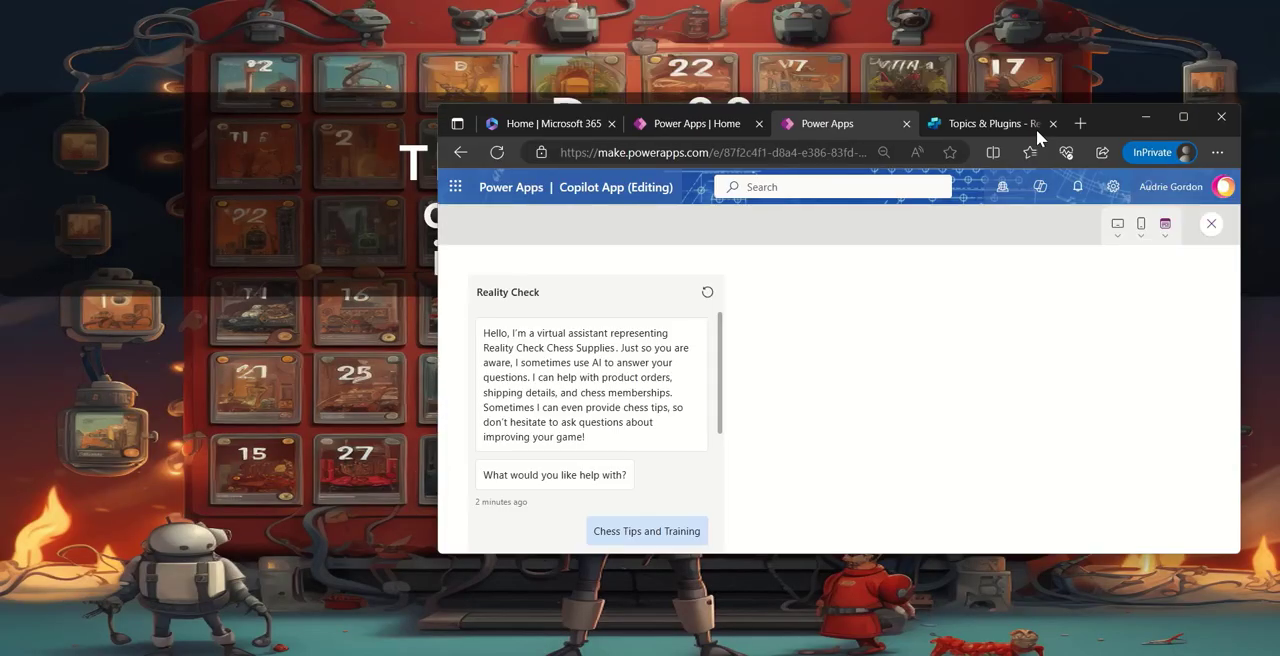
- Switch to Copilot Studio, revisit the Generative AI and Overview pages, and reopen Reality Check Chess Supplies from the list of copilots
left_click(970, 148)
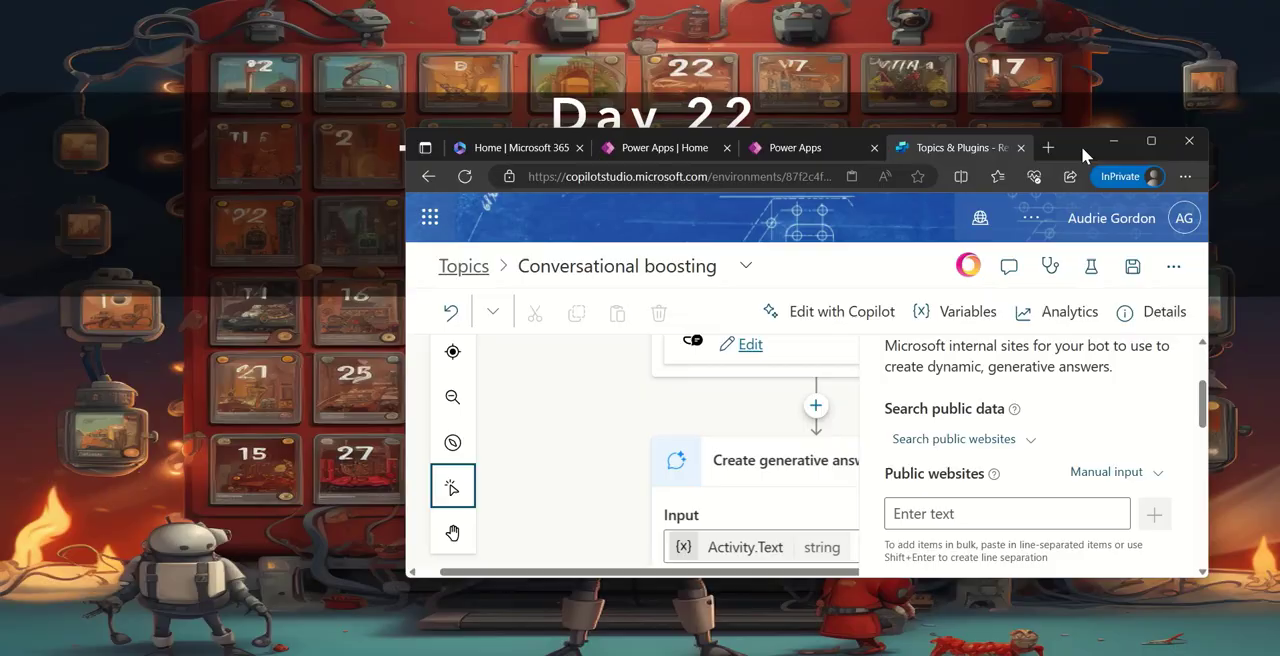
left_click(1151, 141)
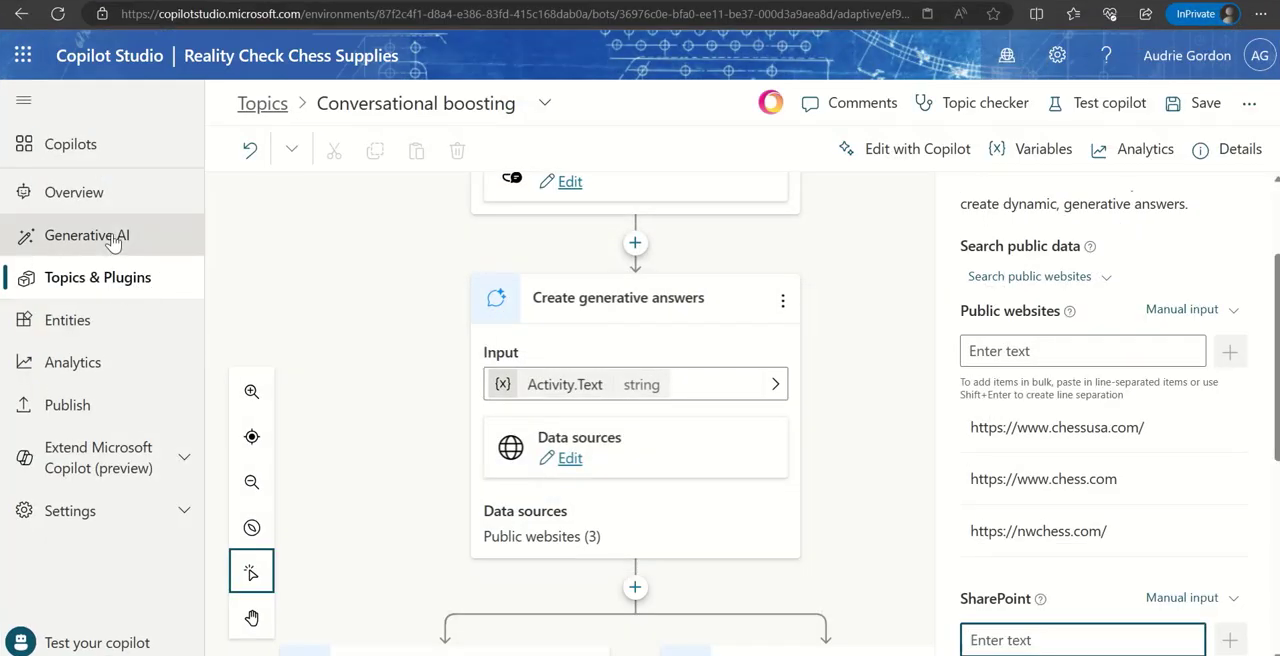
left_click(114, 235)
left_click(700, 405)
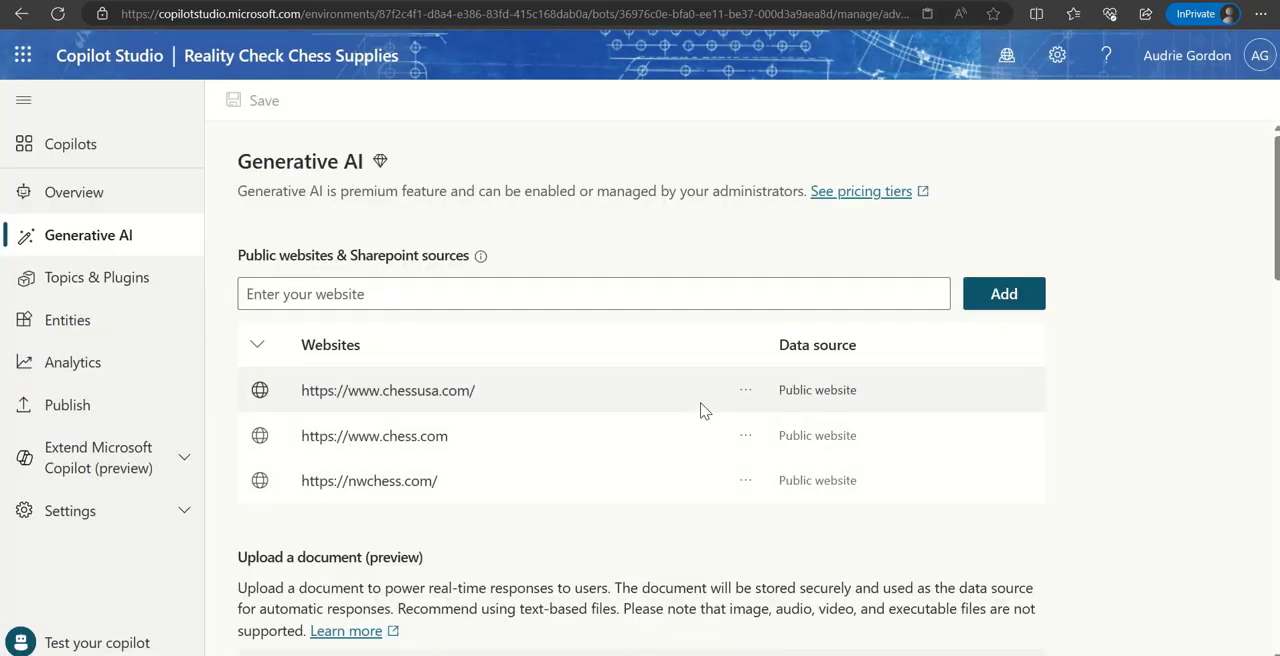
left_click(104, 205)
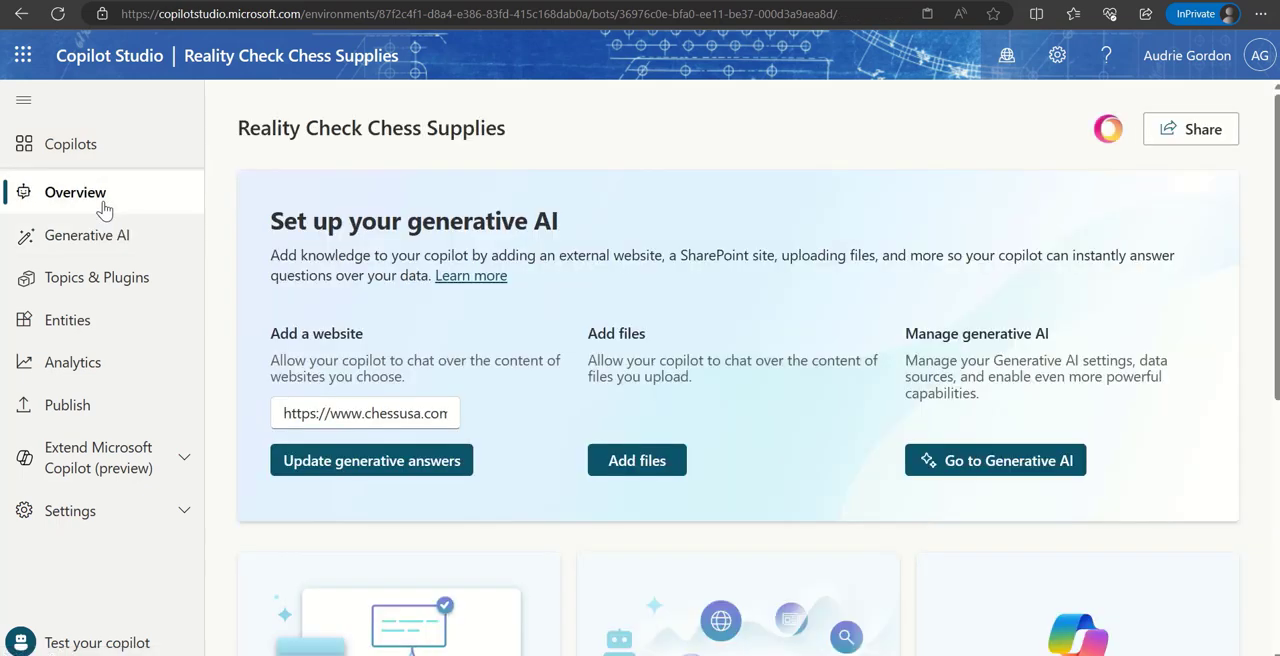
left_click(103, 146)
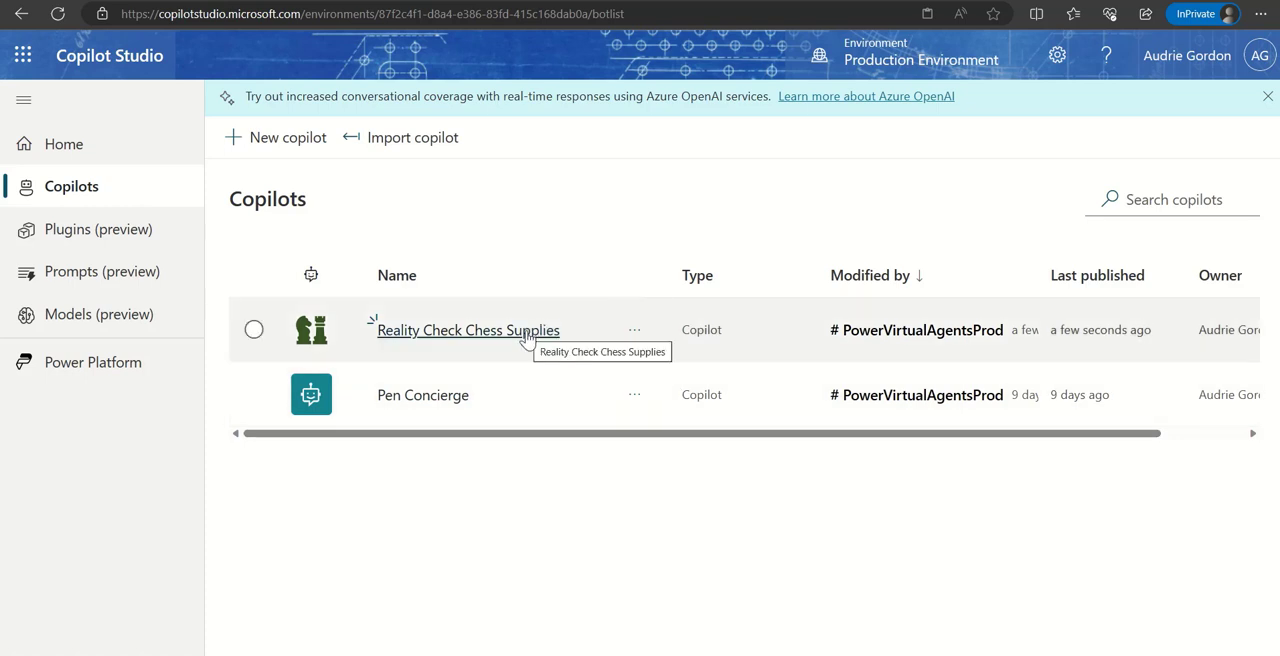
left_click(527, 337)
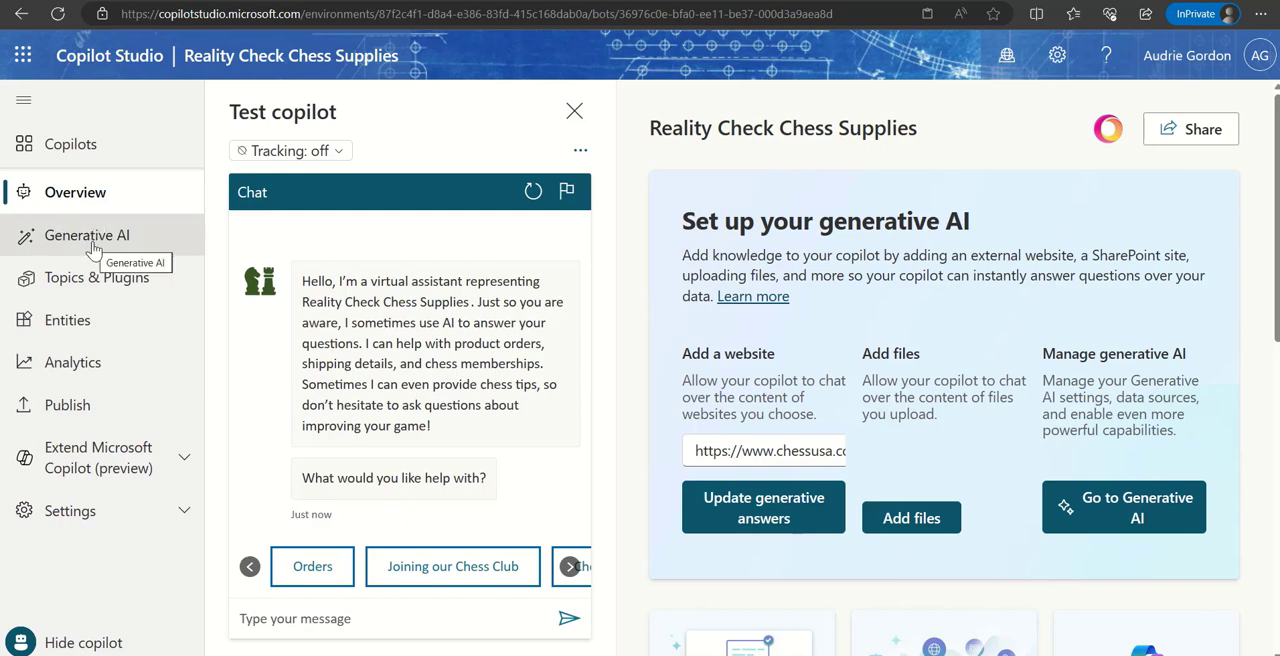
- Open the Security settings of the Reality Check Chess Supplies copilot and review the available options
left_click(114, 511)
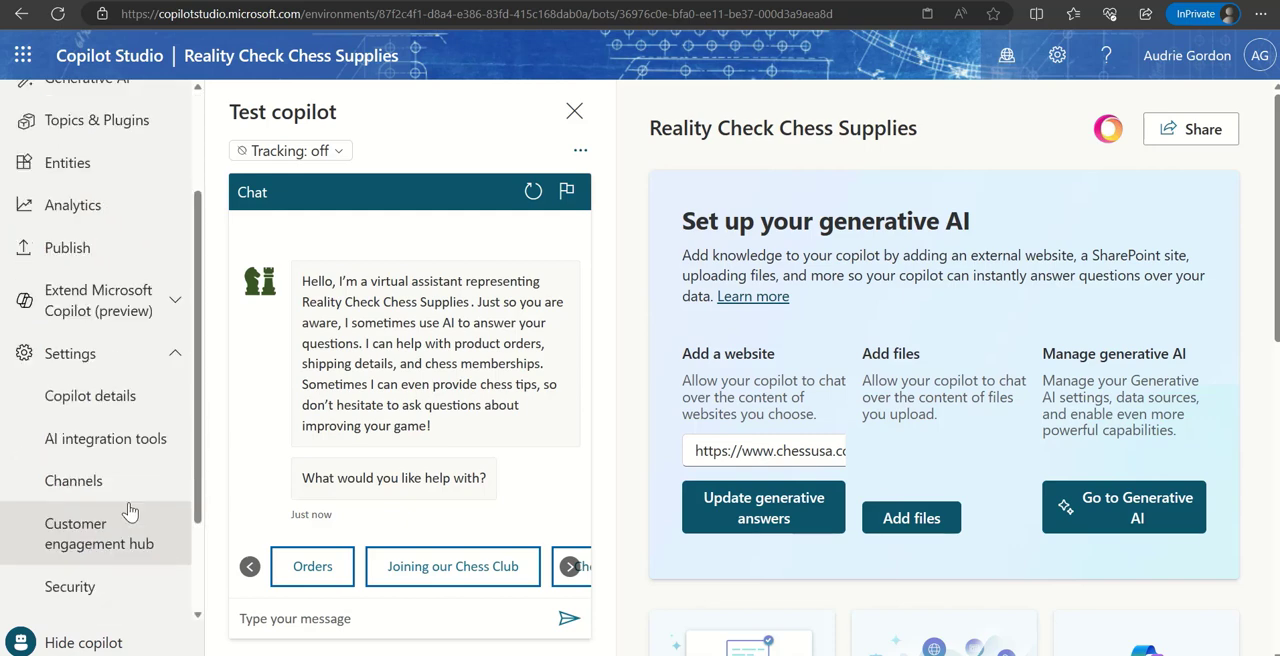
scroll(128, 511, "down", 2)
left_click(114, 466)
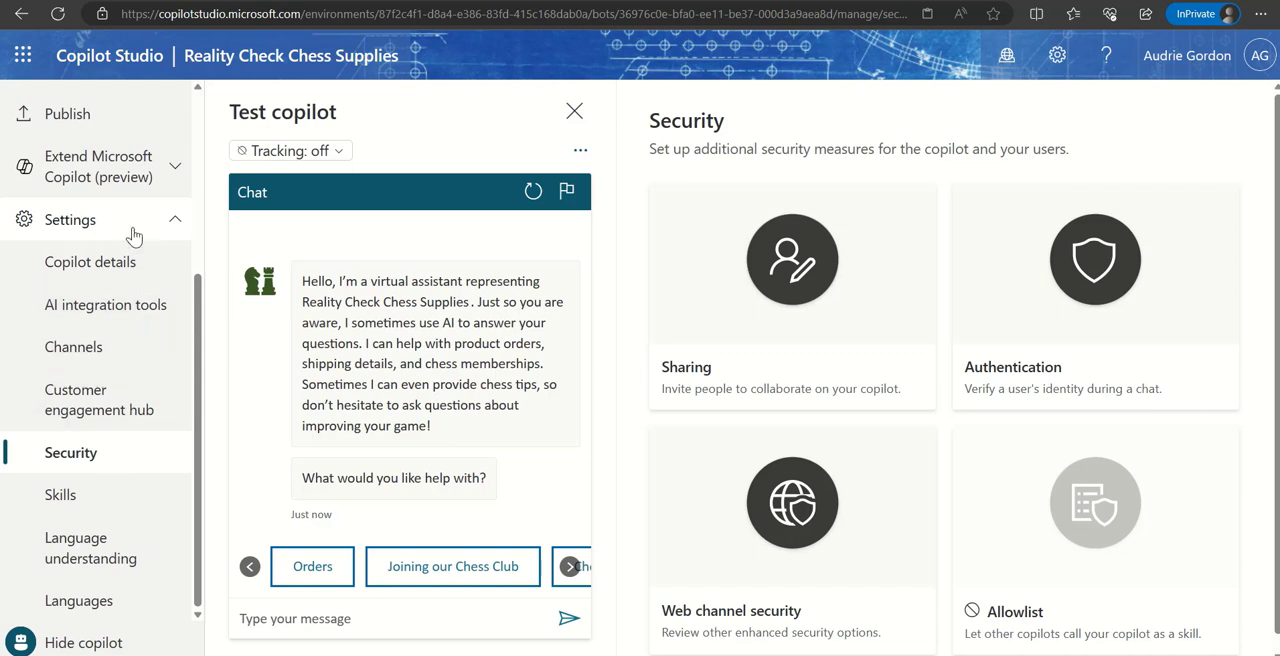
- Revisit the Generative AI sources, open the Conversational boosting system topic and examine the data source options of its Create generative answers node
scroll(147, 432, "up", 3)
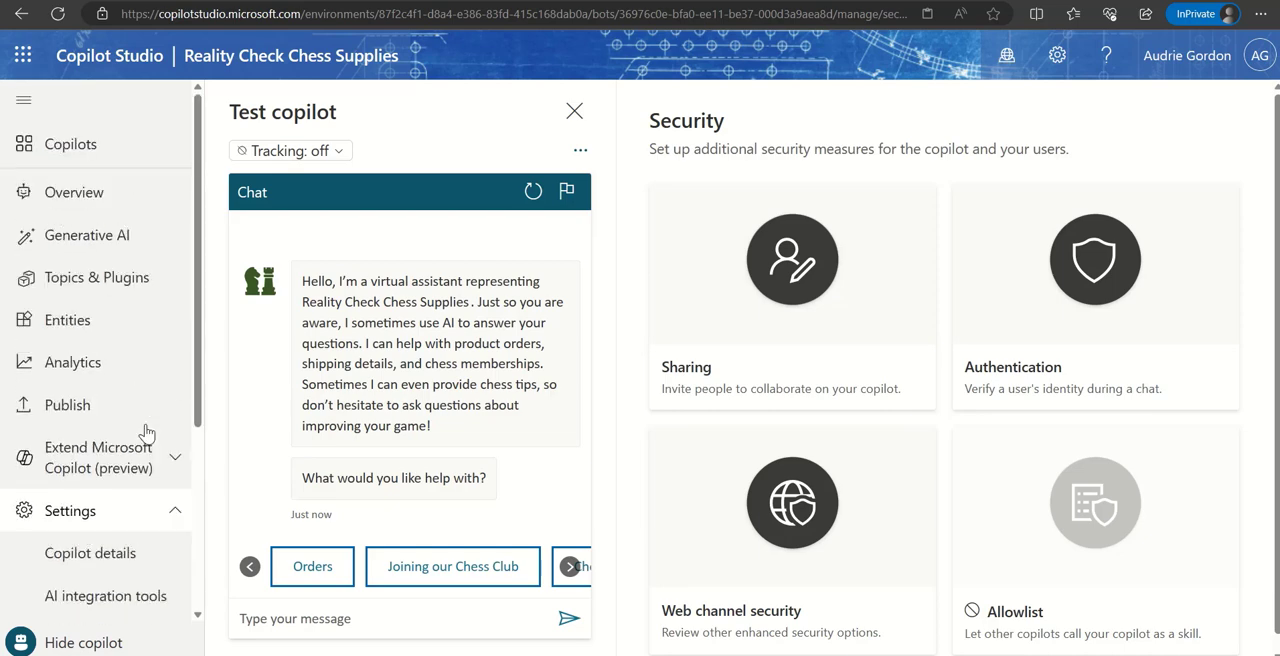
left_click(127, 241)
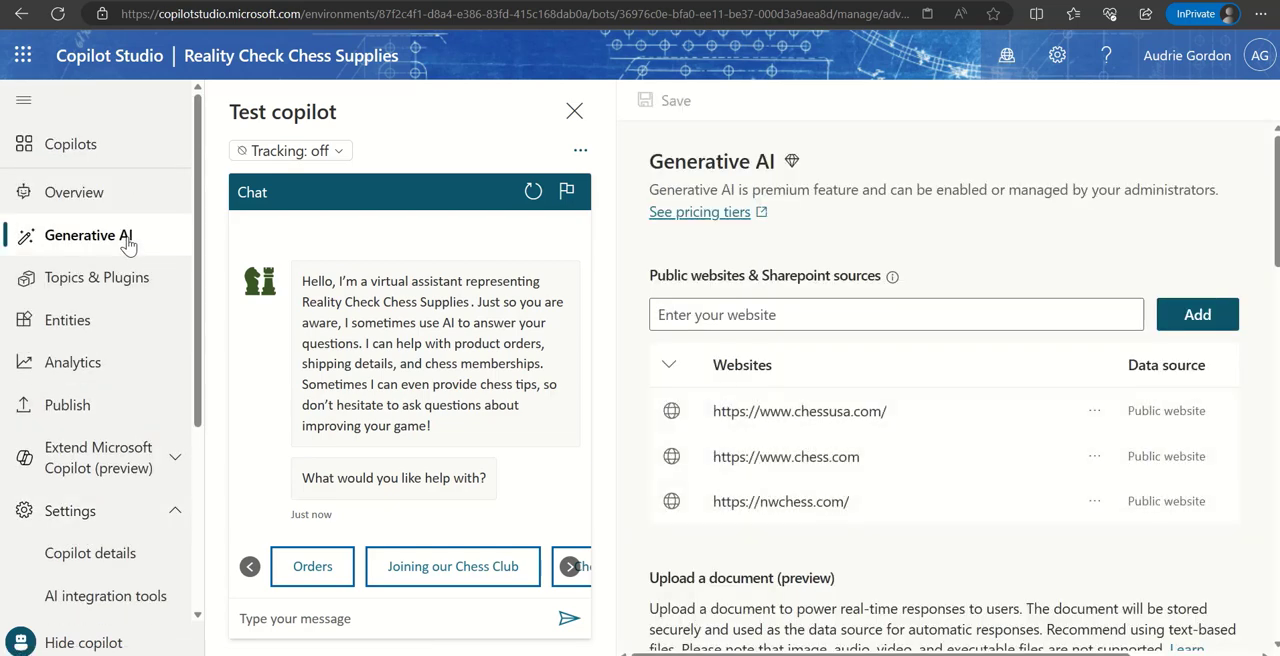
left_click(129, 279)
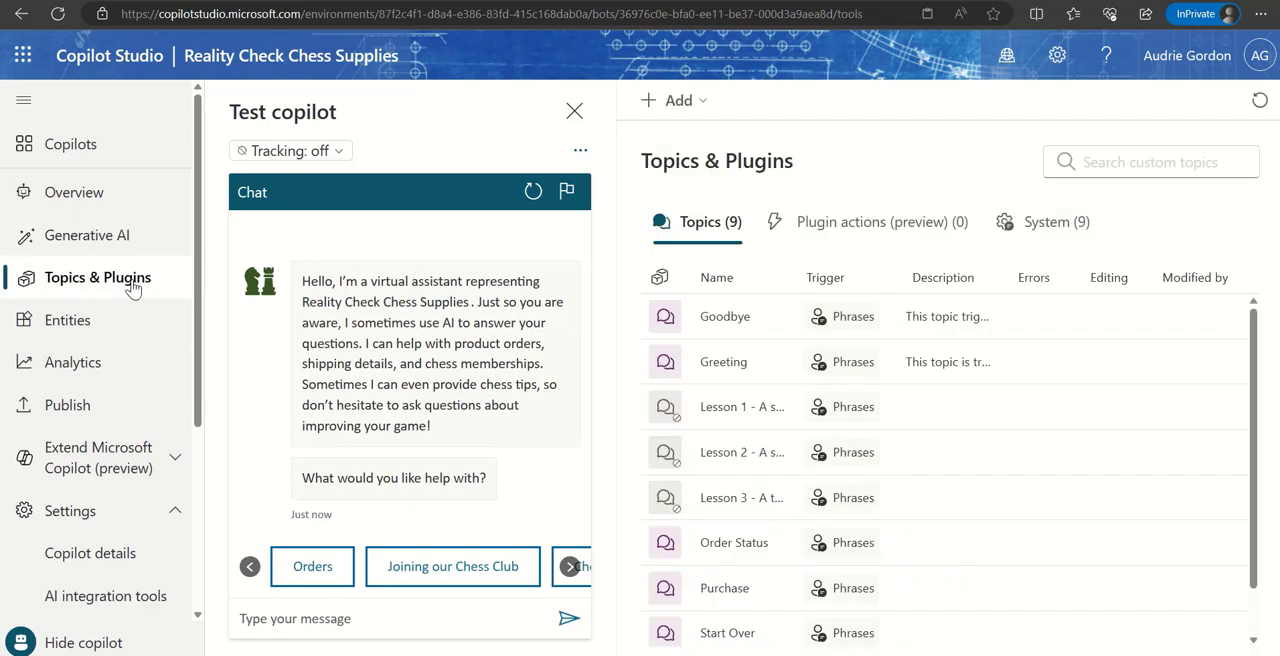
left_click(1025, 226)
left_click(731, 421)
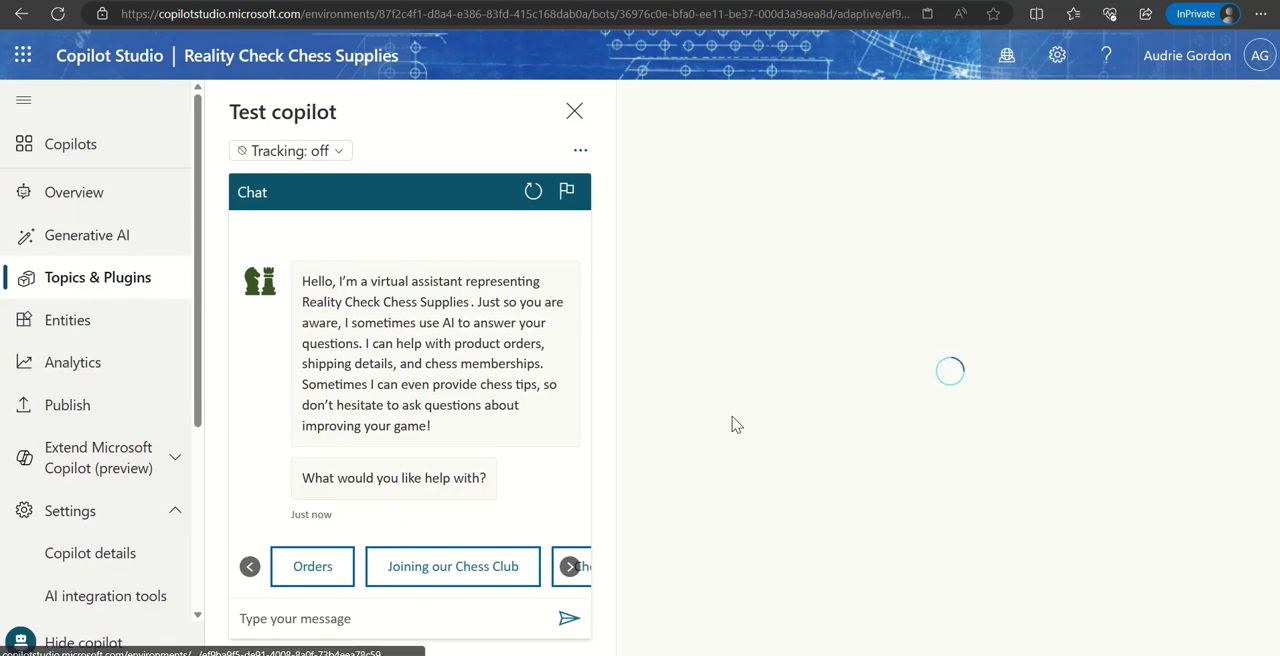
scroll(1180, 424, "down", 3)
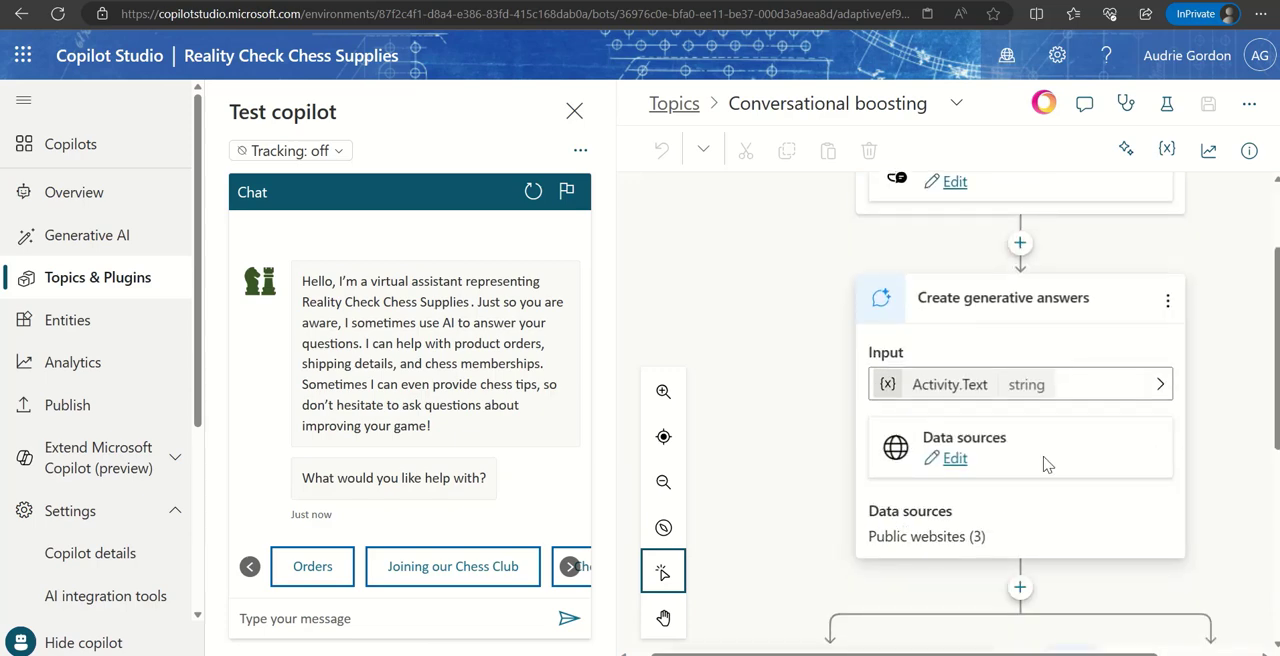
left_click(958, 461)
scroll(1203, 498, "down", 3)
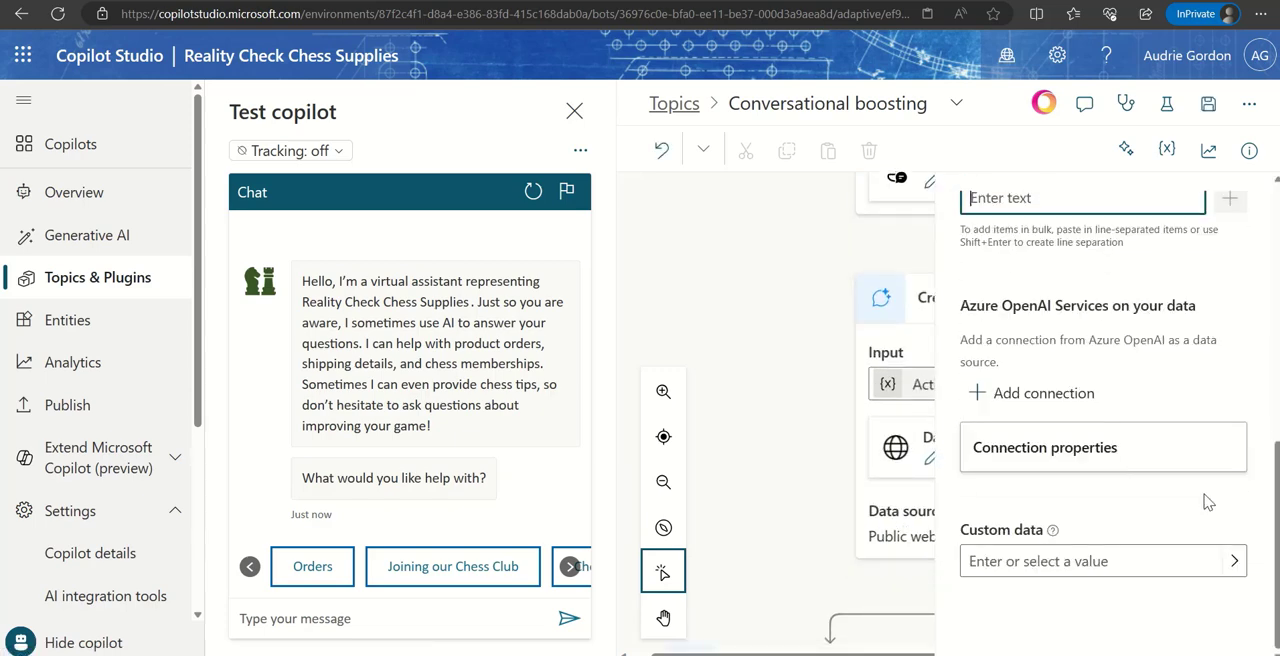
scroll(1160, 460, "up", 4)
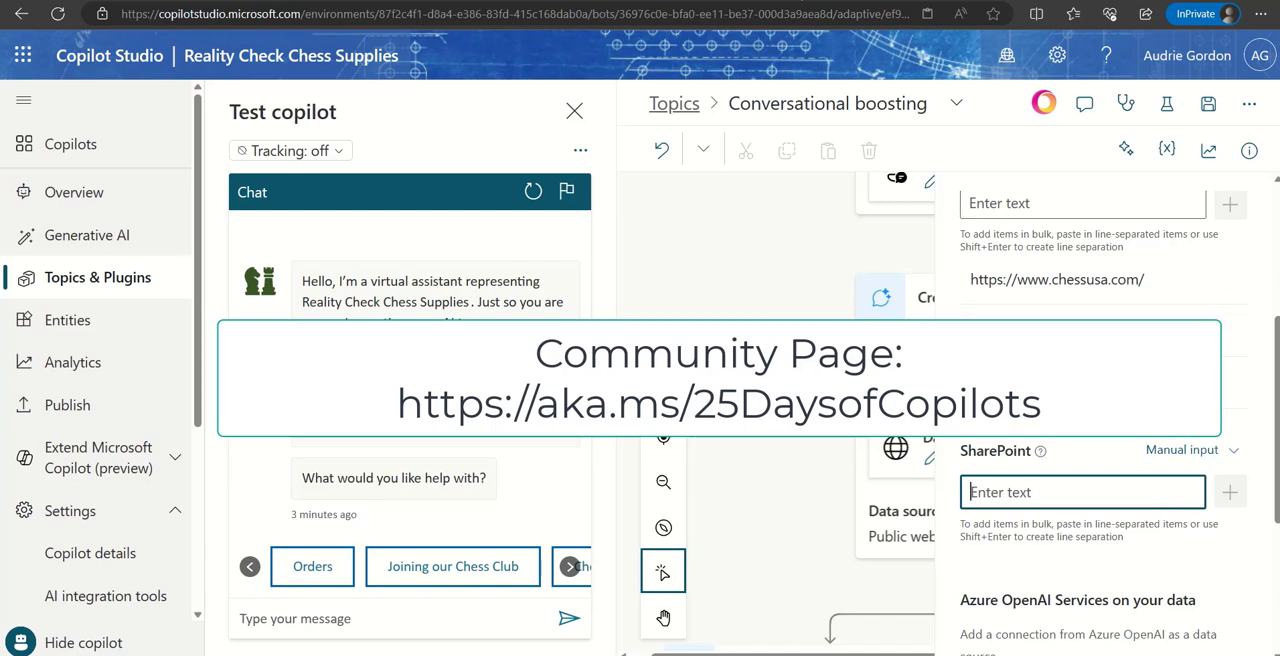
- Open aka.ms/25DaysofCopilots in a new browser tab and look through the community page's introduction and day-by-day resources
key("ctrl+t")
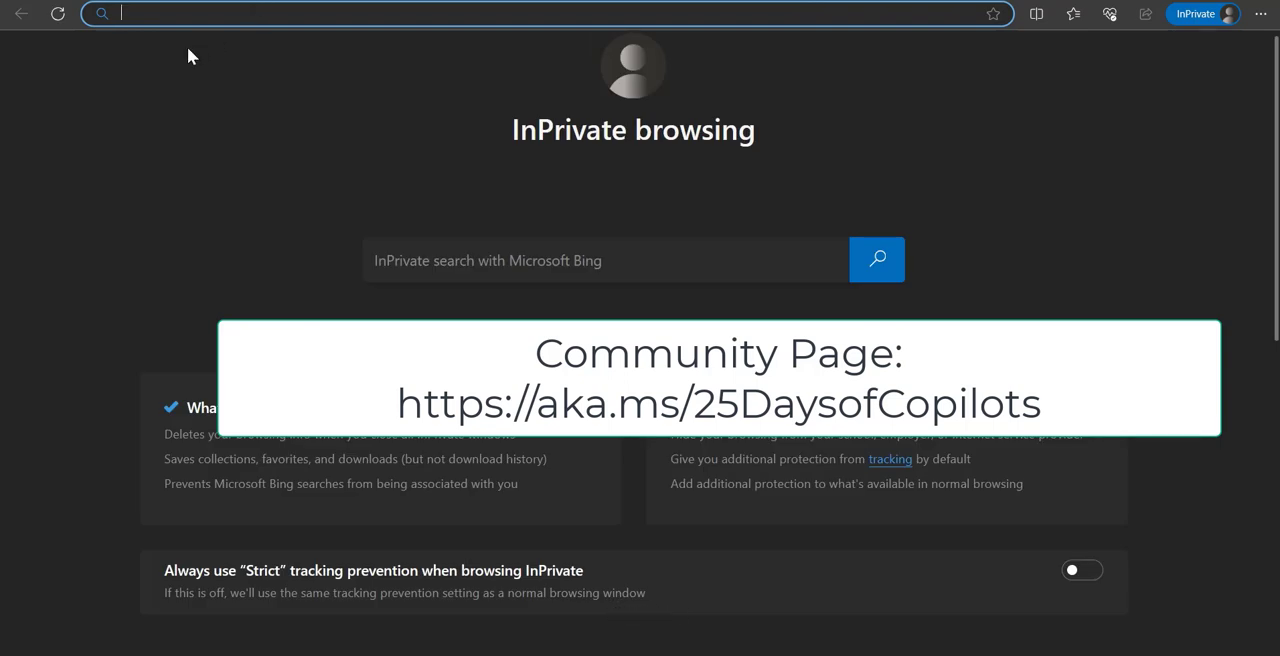
type("aka.ms/")
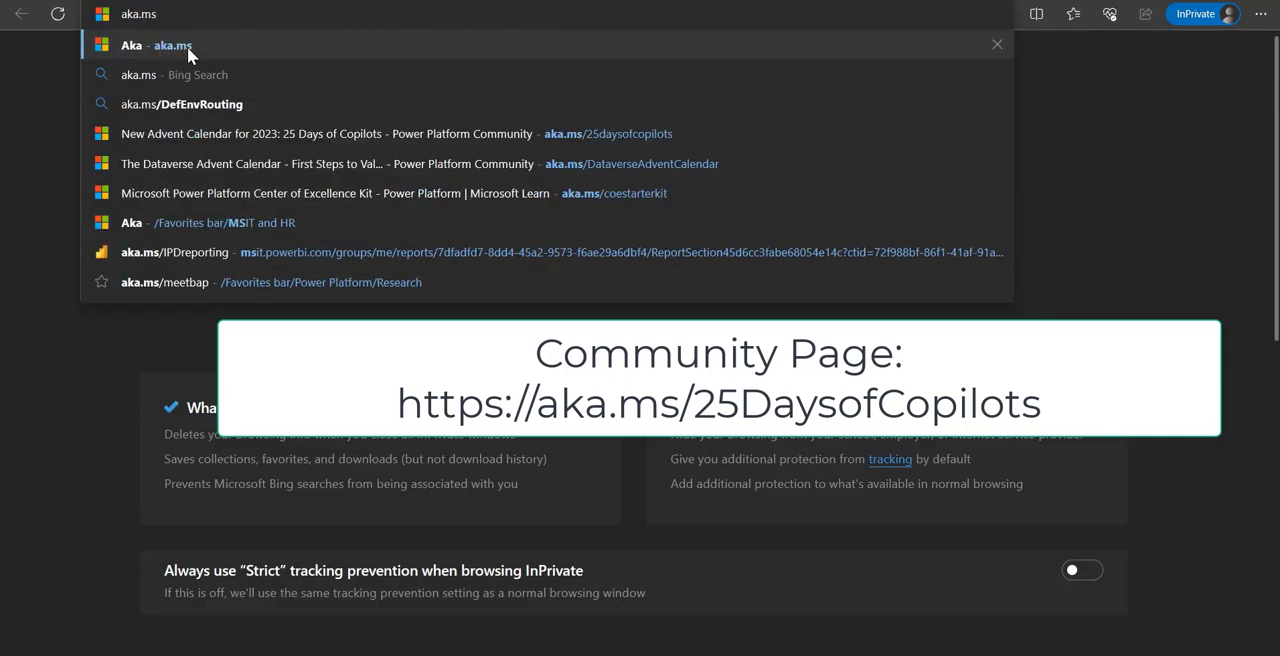
type("25")
key("Return")
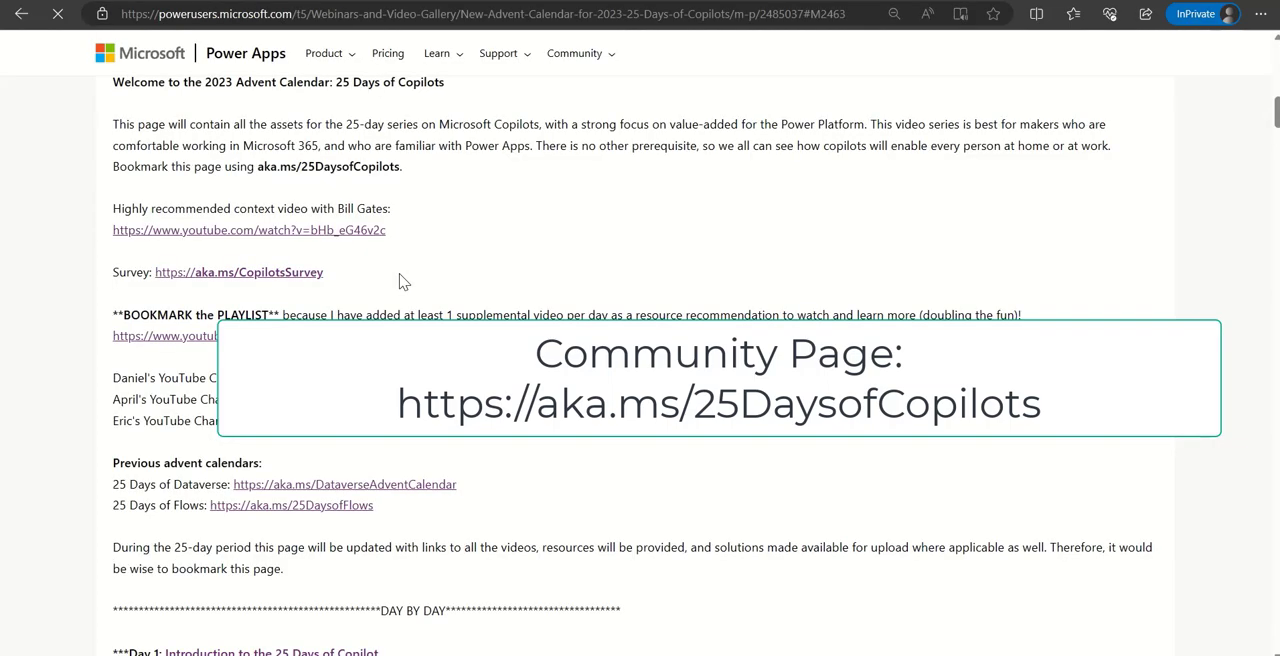
scroll(540, 298, "up", 10)
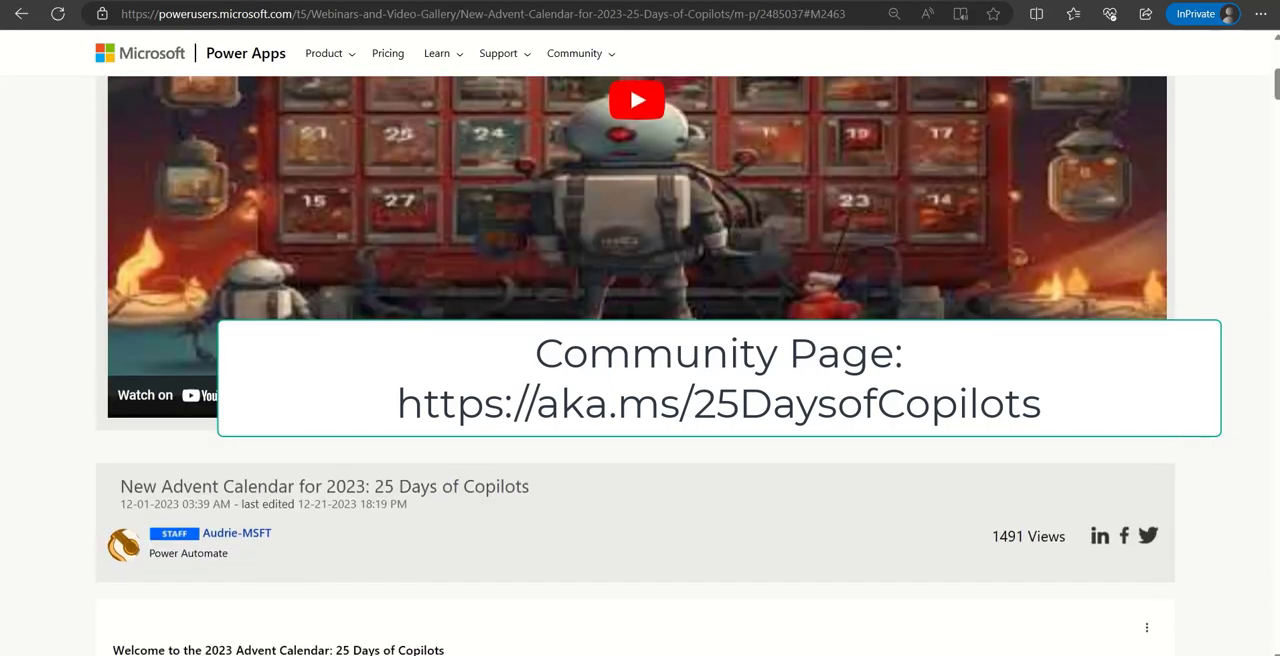
scroll(640, 366, "down", 8)
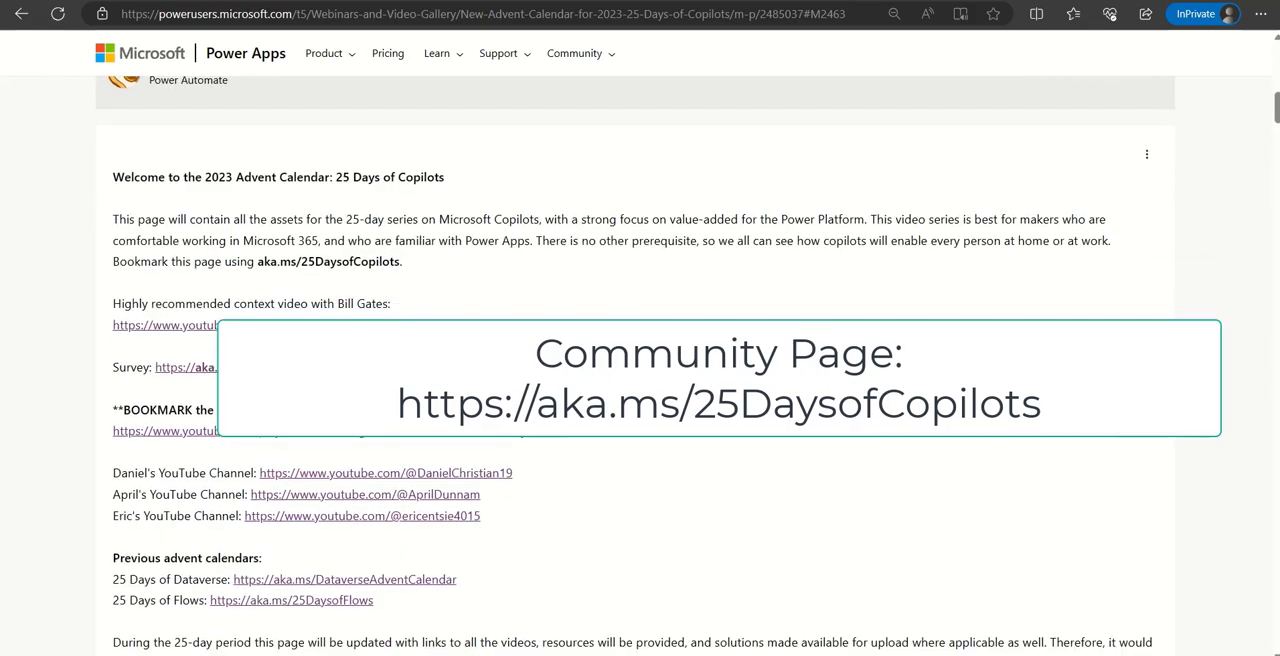
scroll(603, 420, "up", 10)
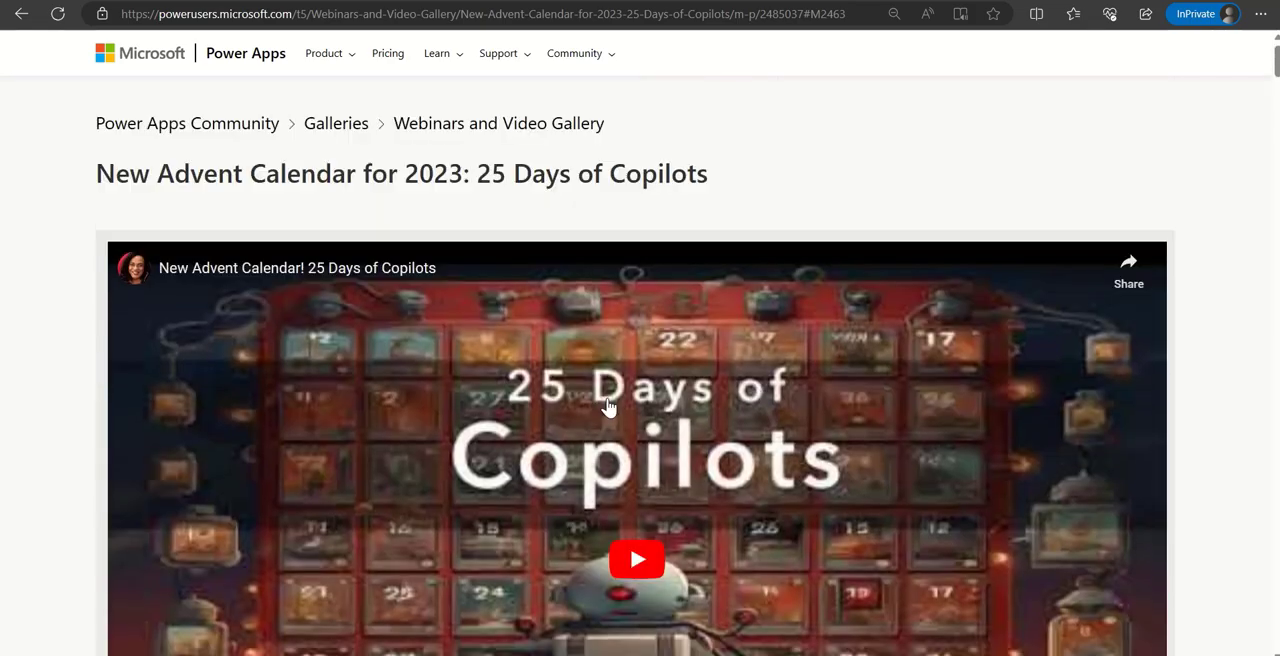
scroll(569, 437, "down", 15)
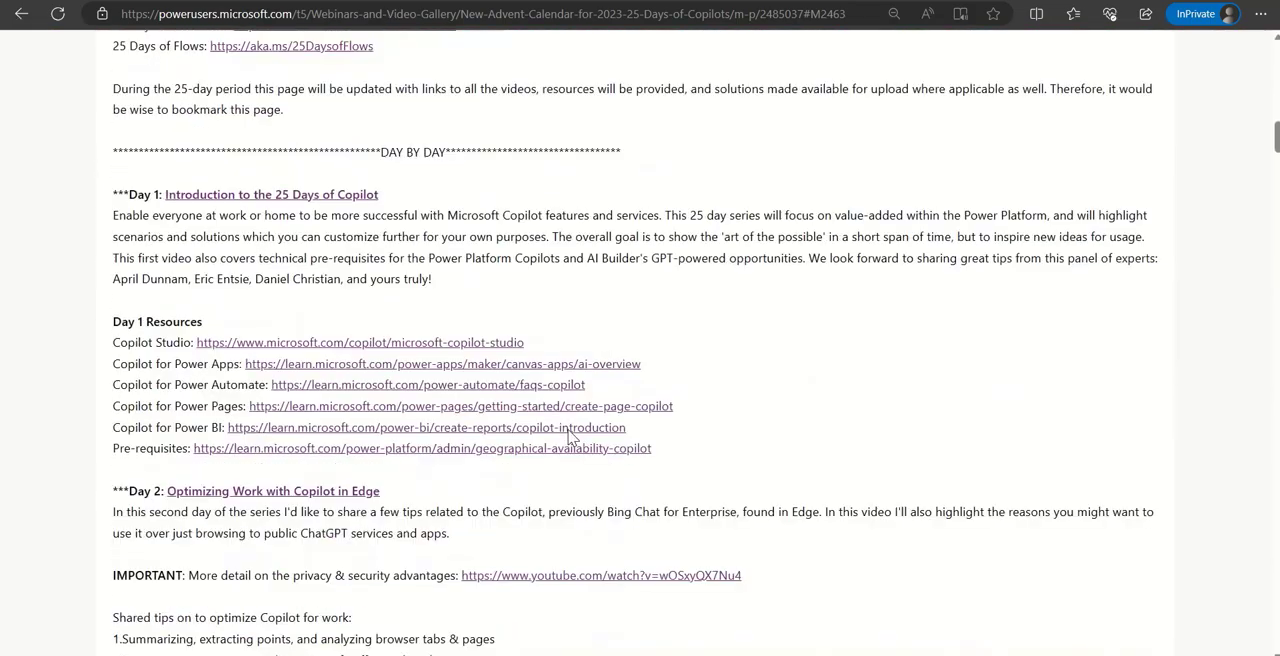
- Look through the daily entries and resource links on the 25 Days of Copilots page, from Day 1 to the end of the post
scroll(572, 447, "down", 15)
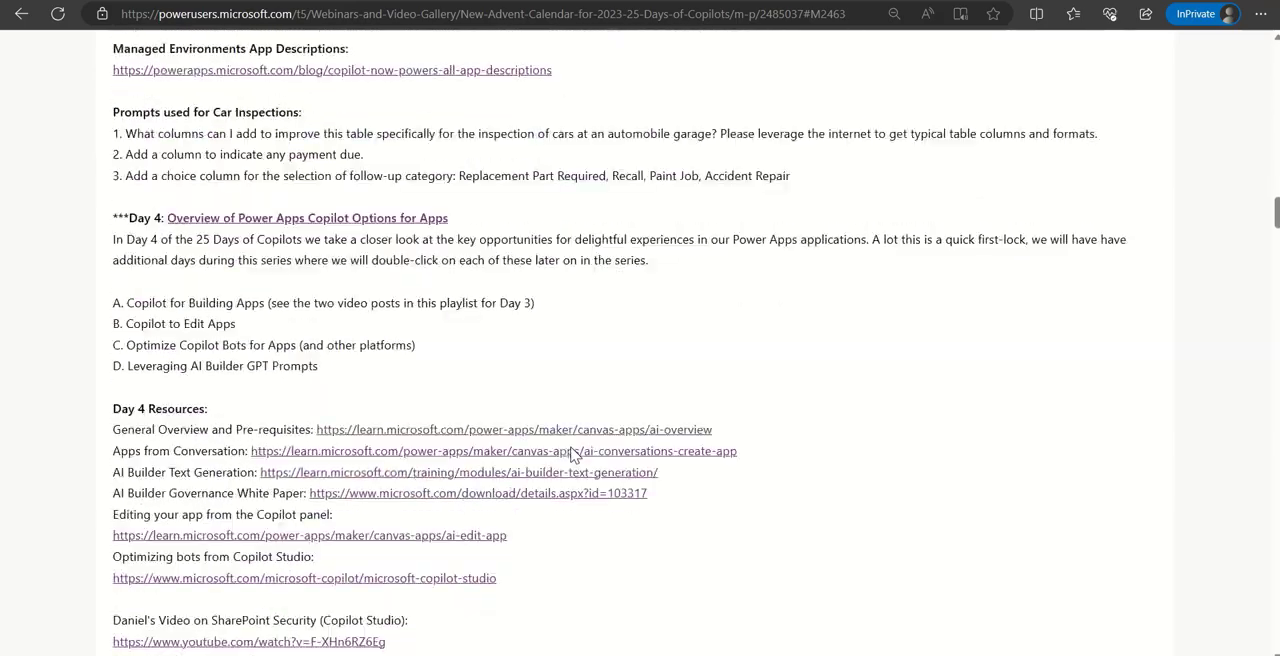
scroll(572, 454, "down", 15)
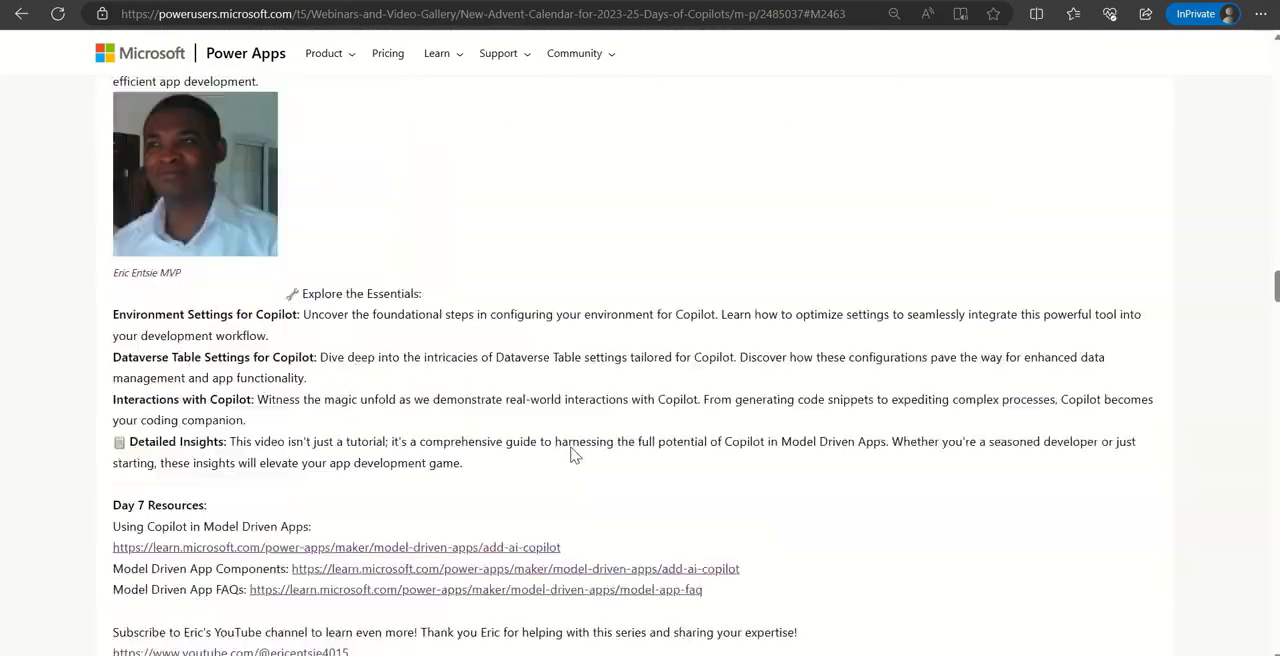
scroll(572, 454, "down", 15)
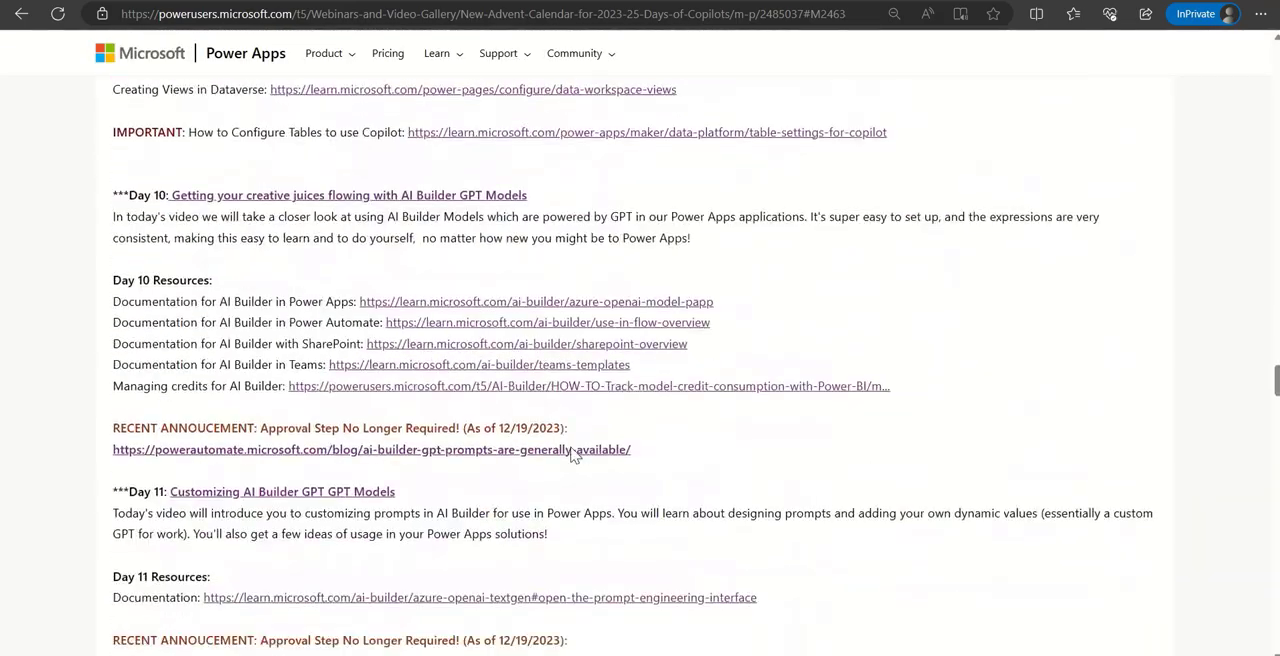
scroll(572, 454, "down", 15)
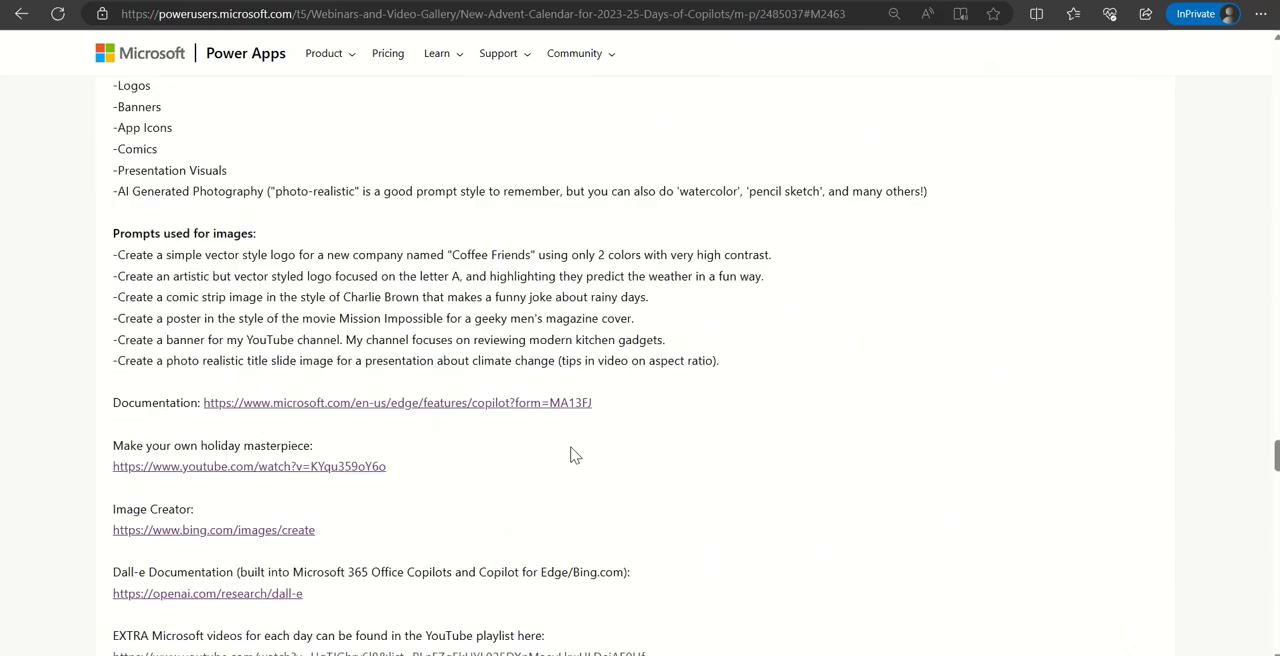
scroll(572, 454, "down", 15)
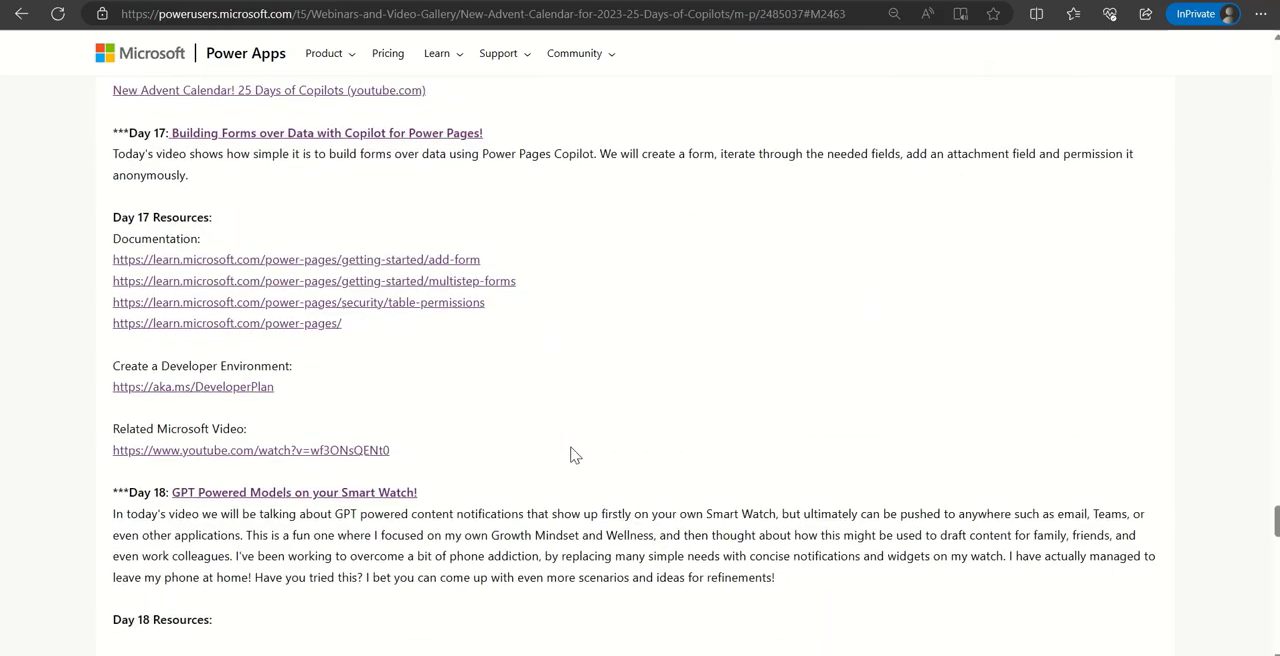
scroll(572, 454, "down", 15)
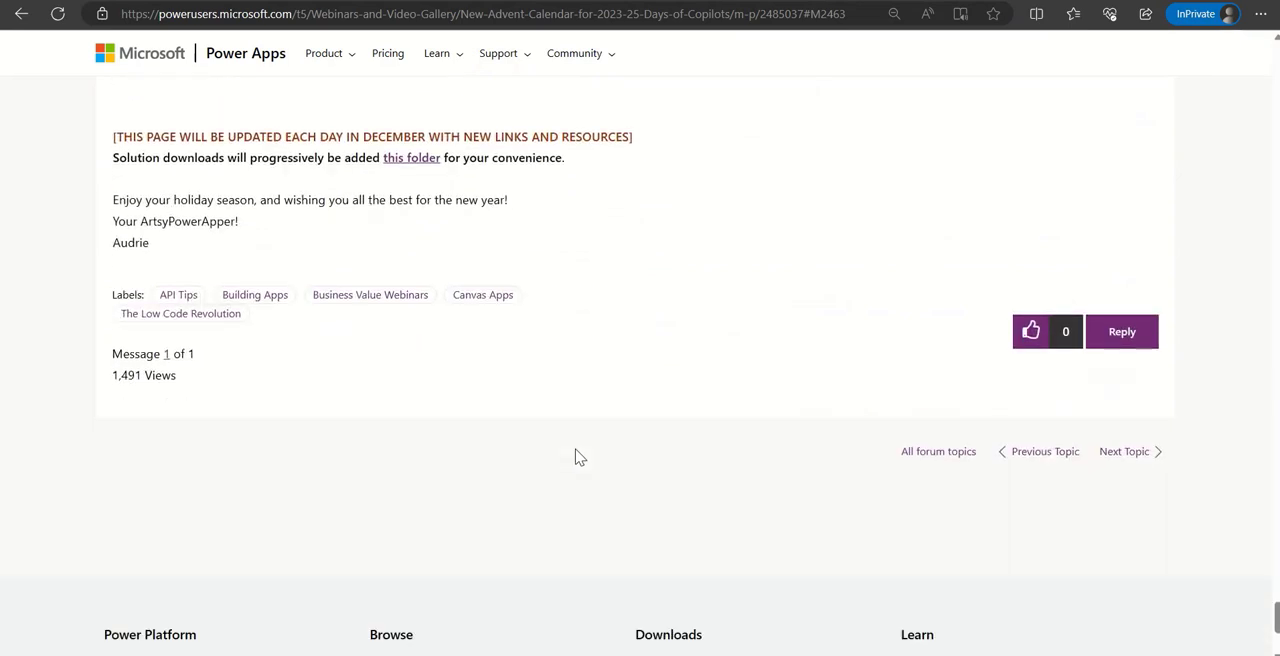
scroll(574, 456, "up", 1)
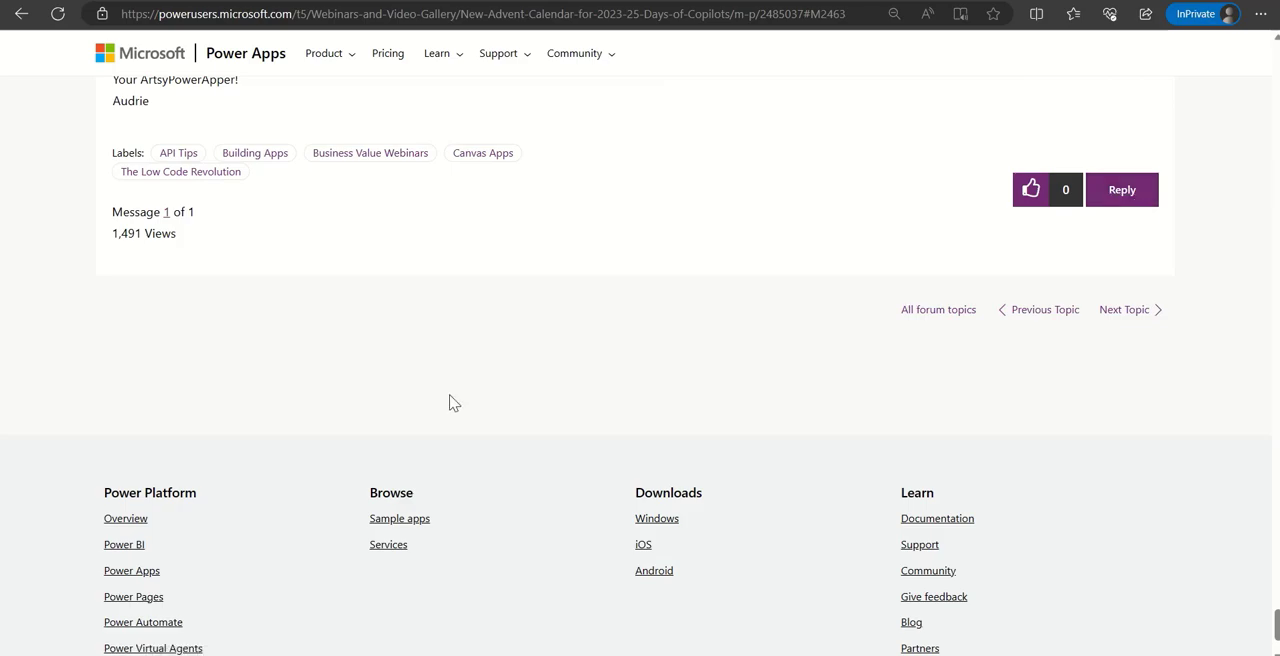
- Go back over the 25 Days of Copilots entries from Day 22 up to the playlist and survey links in the introduction
scroll(451, 403, "up", 2)
scroll(500, 462, "up", 10)
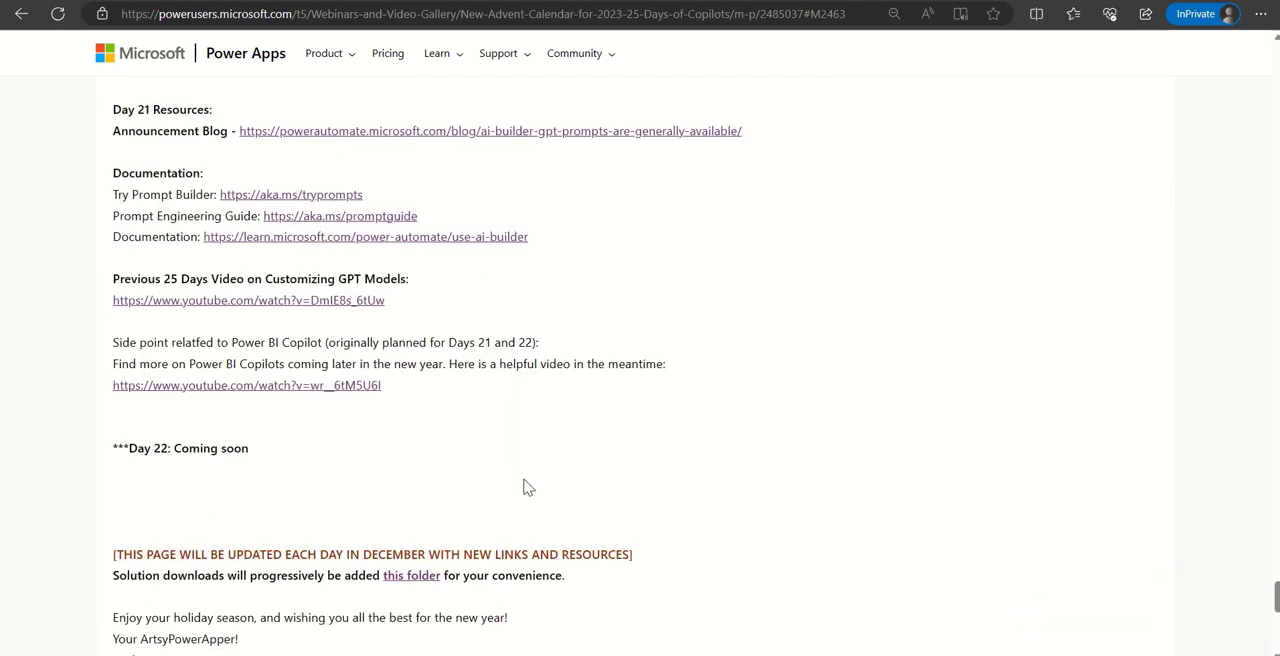
scroll(726, 544, "up", 15)
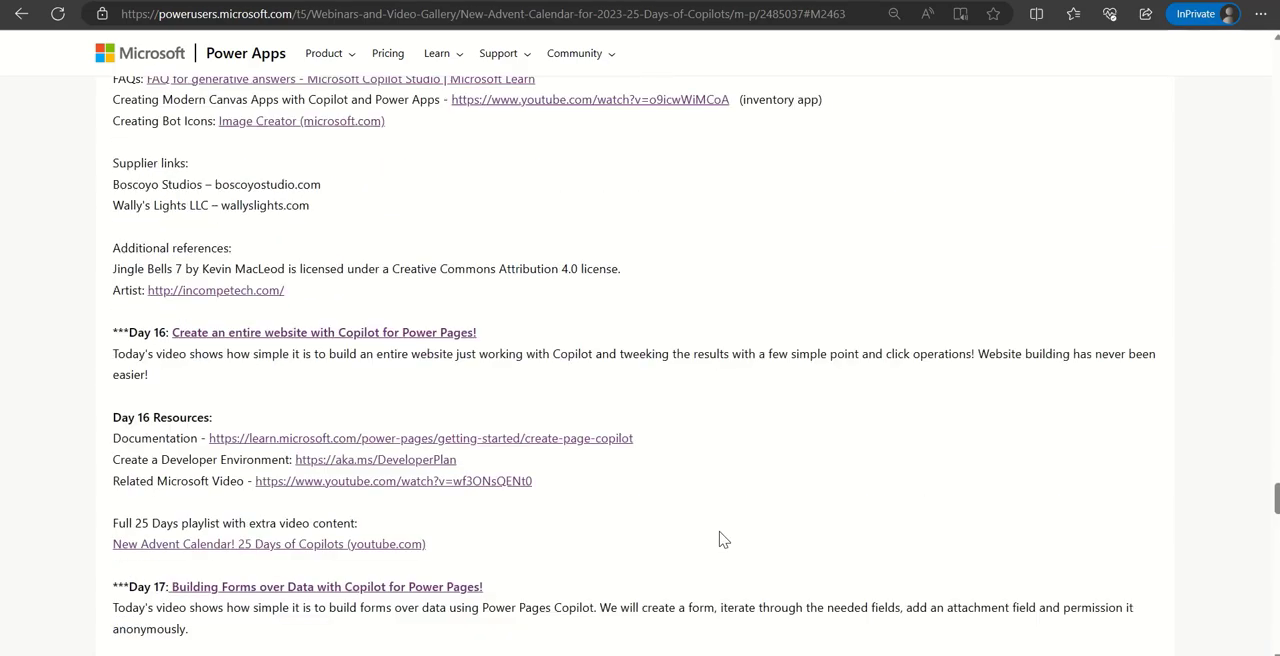
scroll(716, 513, "up", 15)
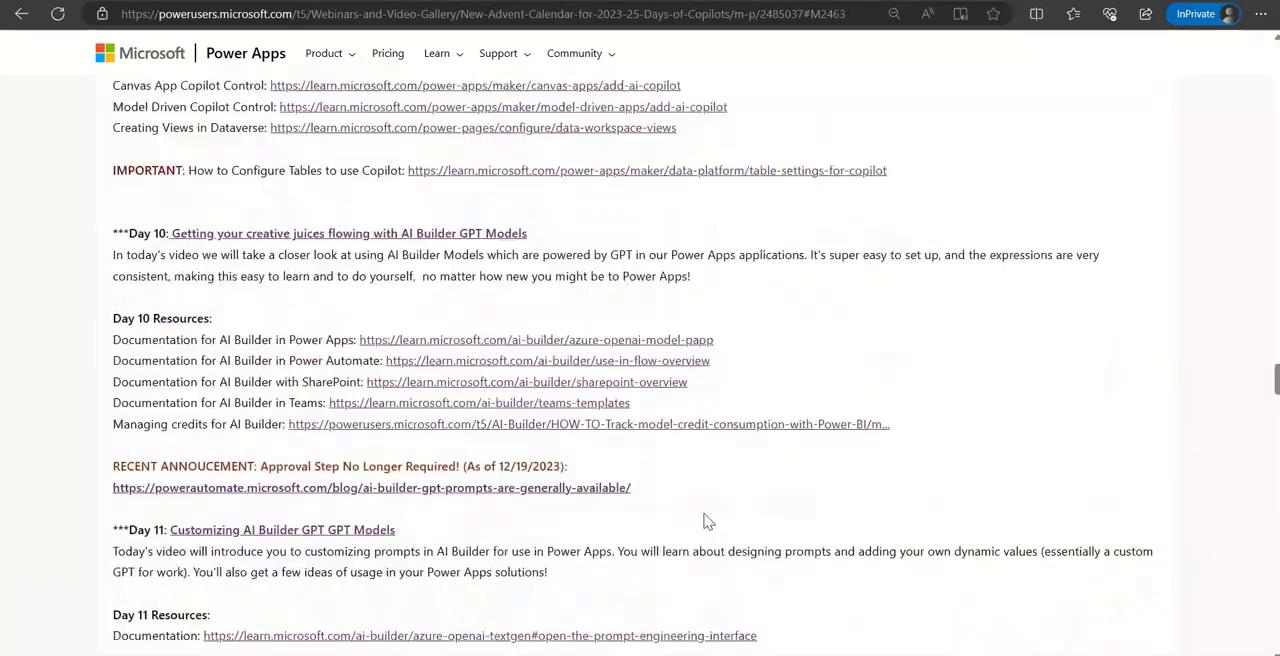
scroll(704, 519, "up", 15)
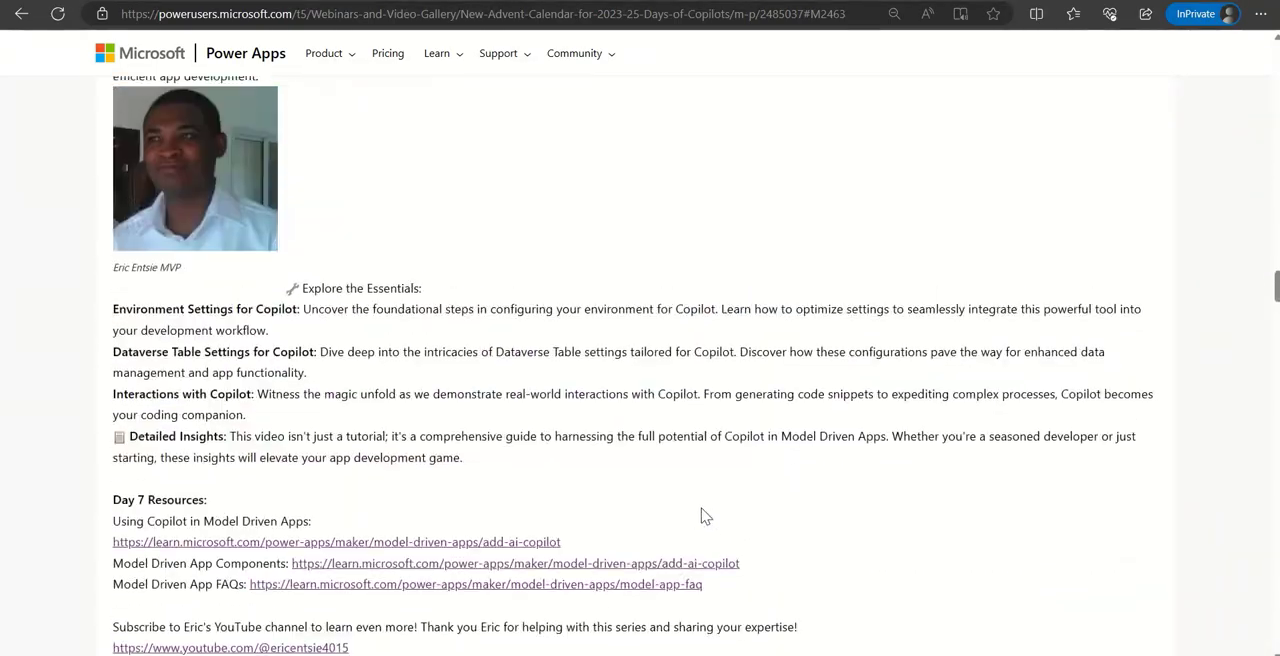
scroll(703, 515, "up", 15)
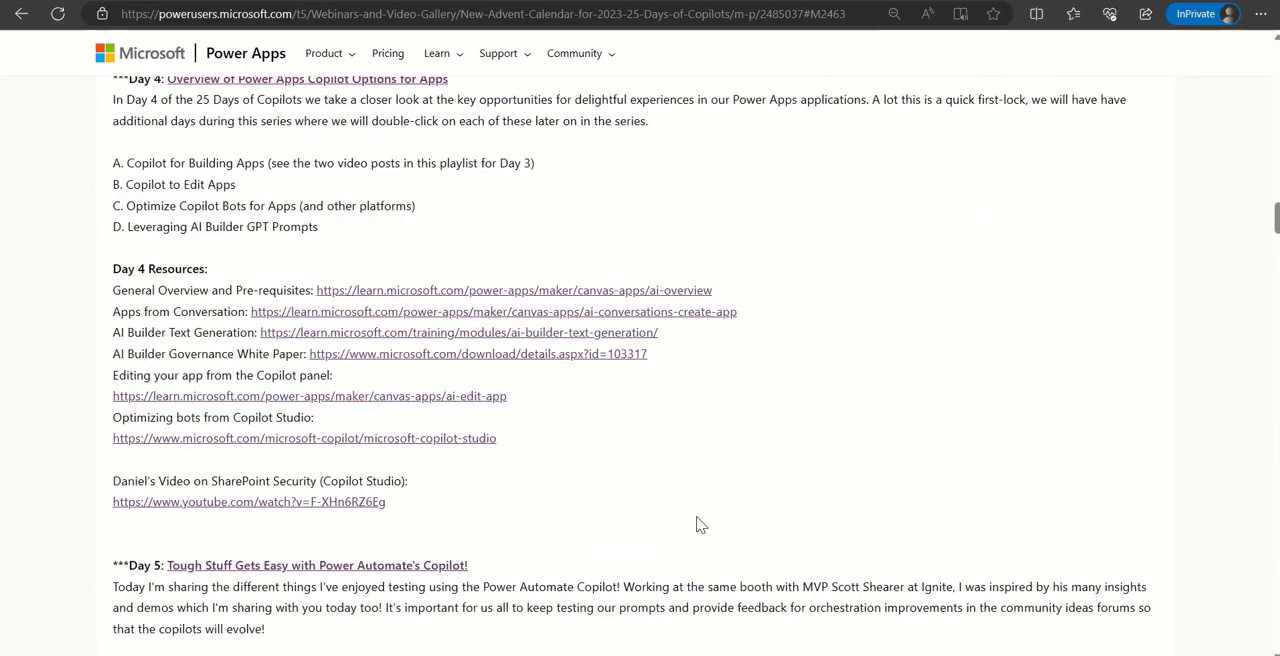
scroll(698, 512, "up", 15)
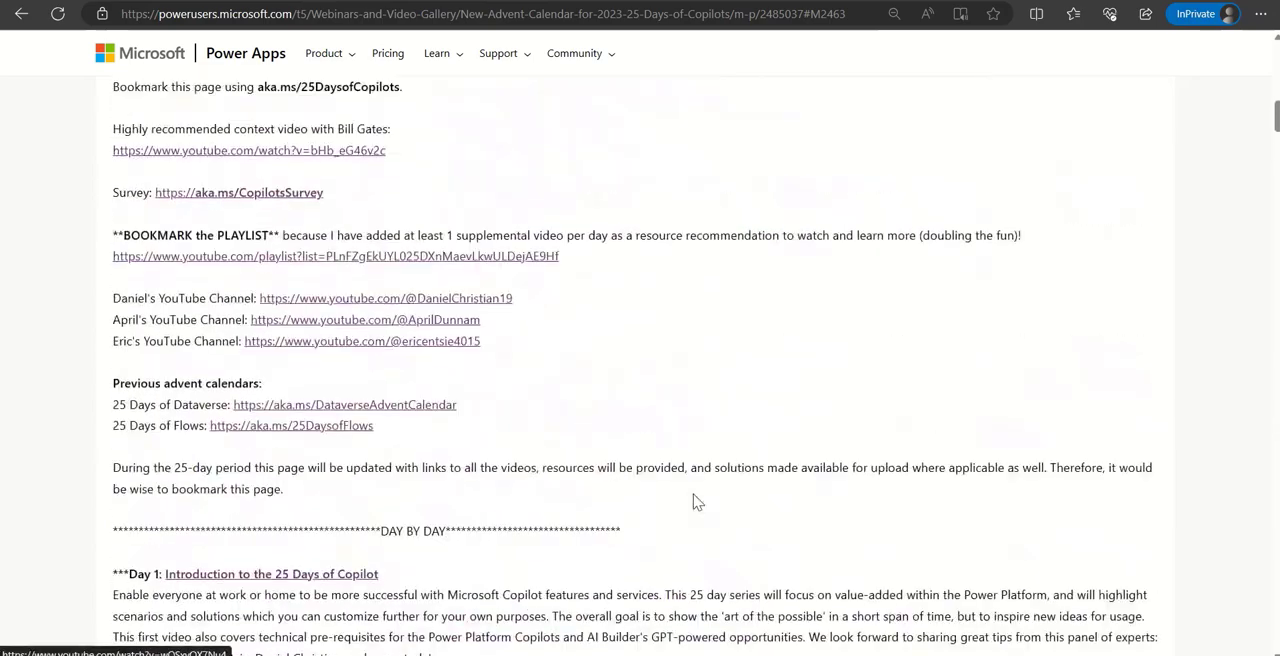